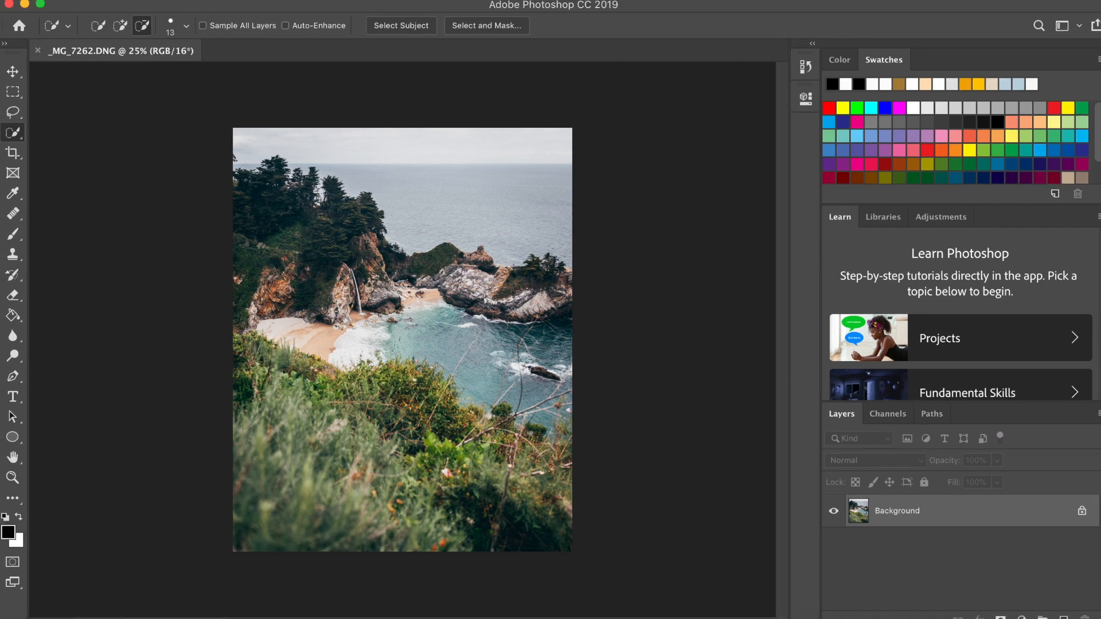
# Step: Examine the coastal photo up close, checking the cove, cliffs and twigs crossing the water
pyautogui.press('super+equal')
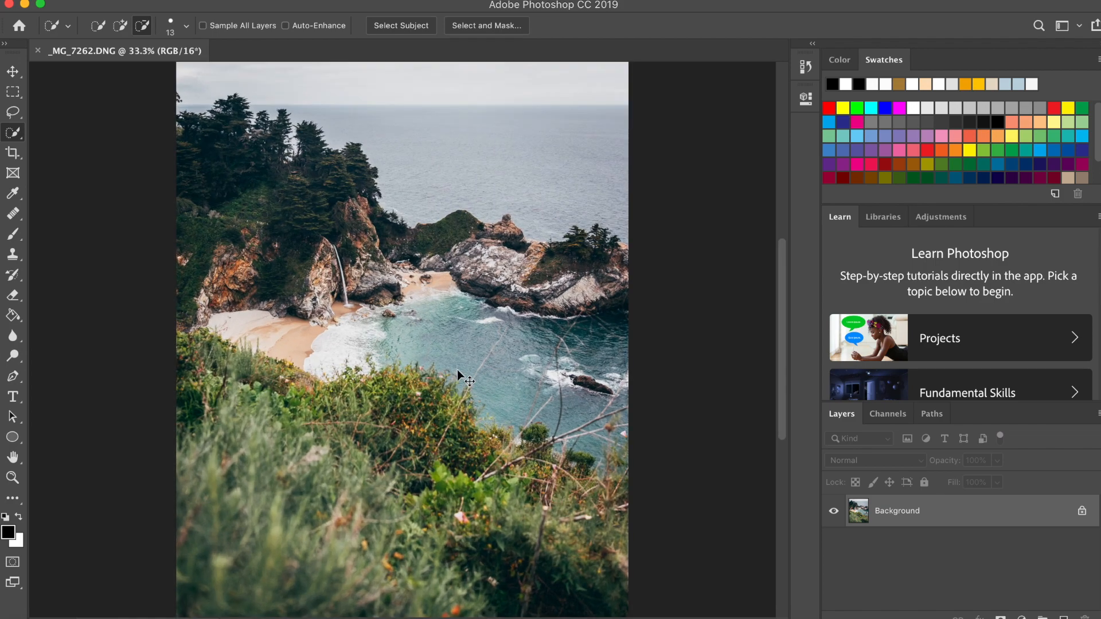
pyautogui.press('super+equal')
pyautogui.press('super+equal')
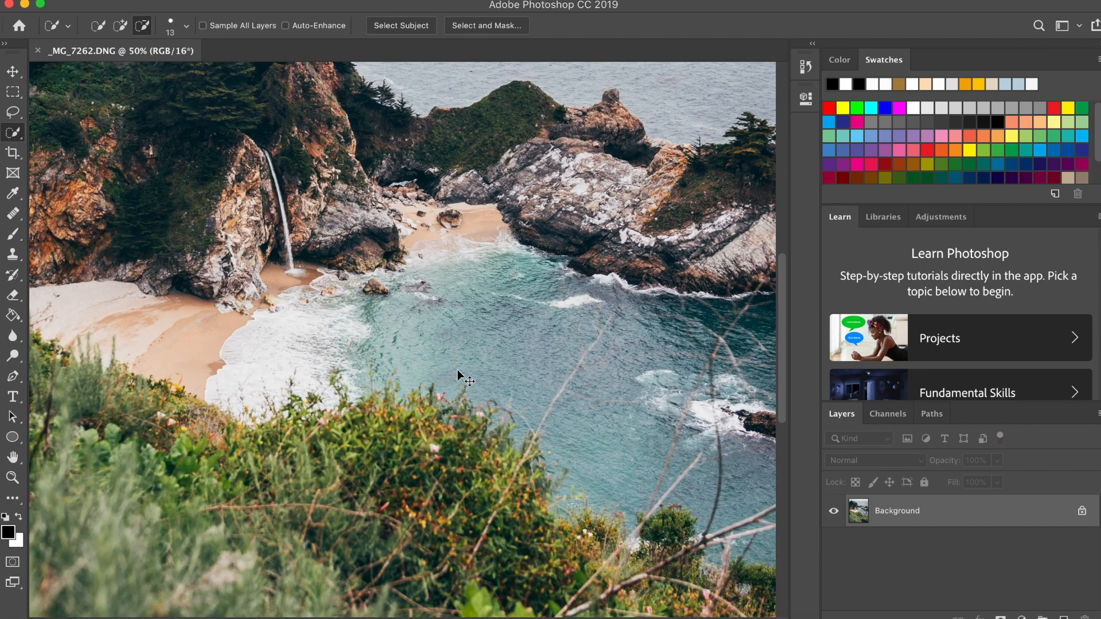
pyautogui.hscroll(3, 457, 370)
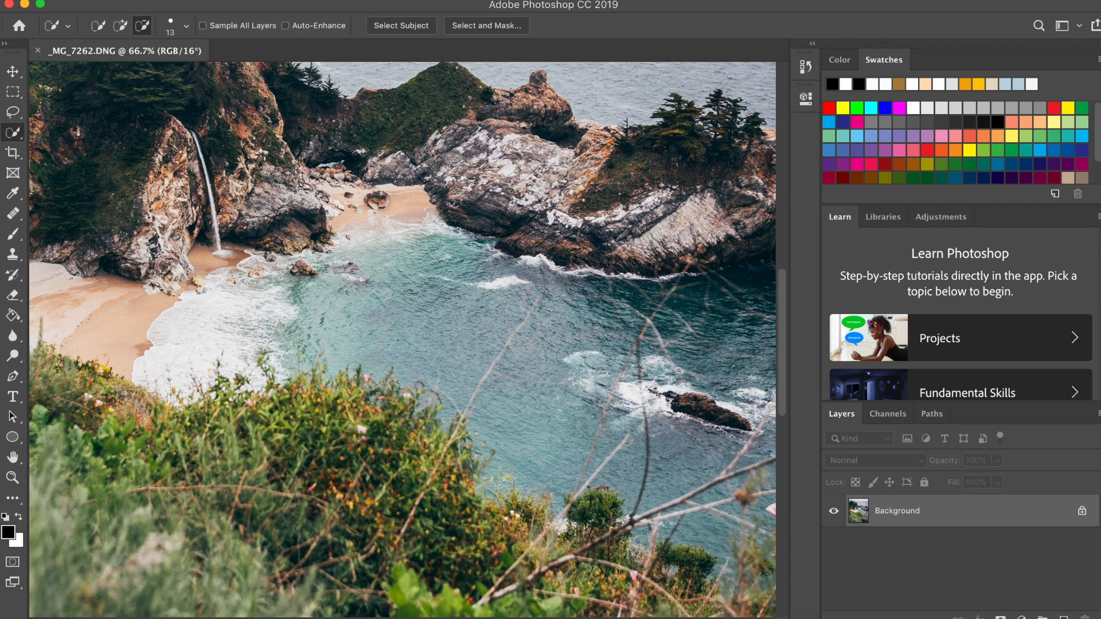
pyautogui.scroll(5, 372, 285)
pyautogui.hscroll(-2, 373, 285)
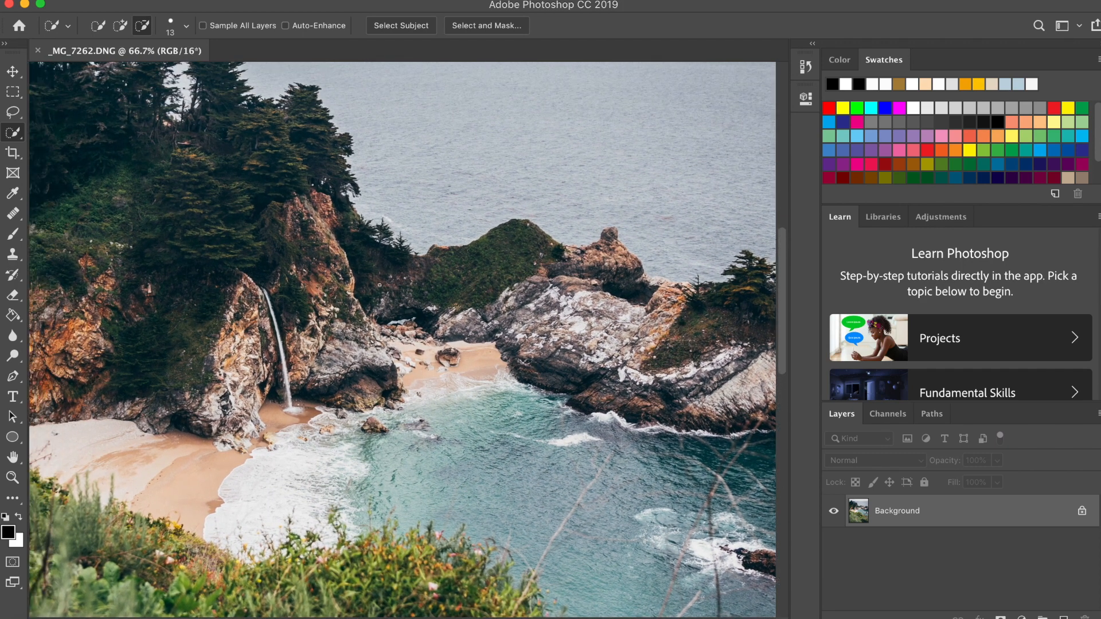
pyautogui.scroll(-3, 379, 285)
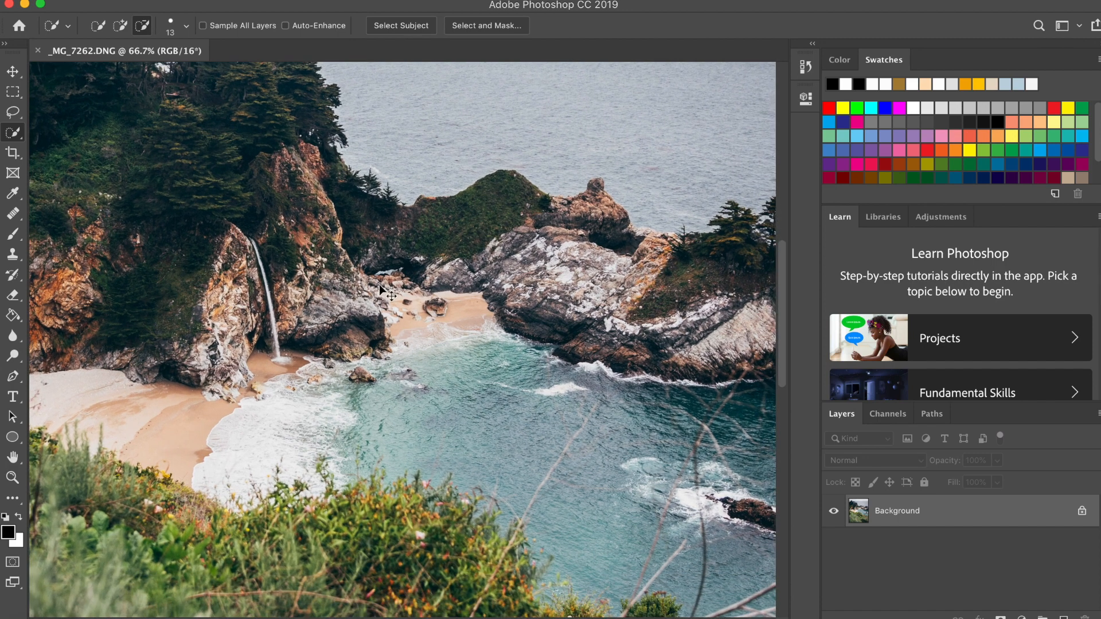
pyautogui.press('super+minus')
pyautogui.press('super+minus')
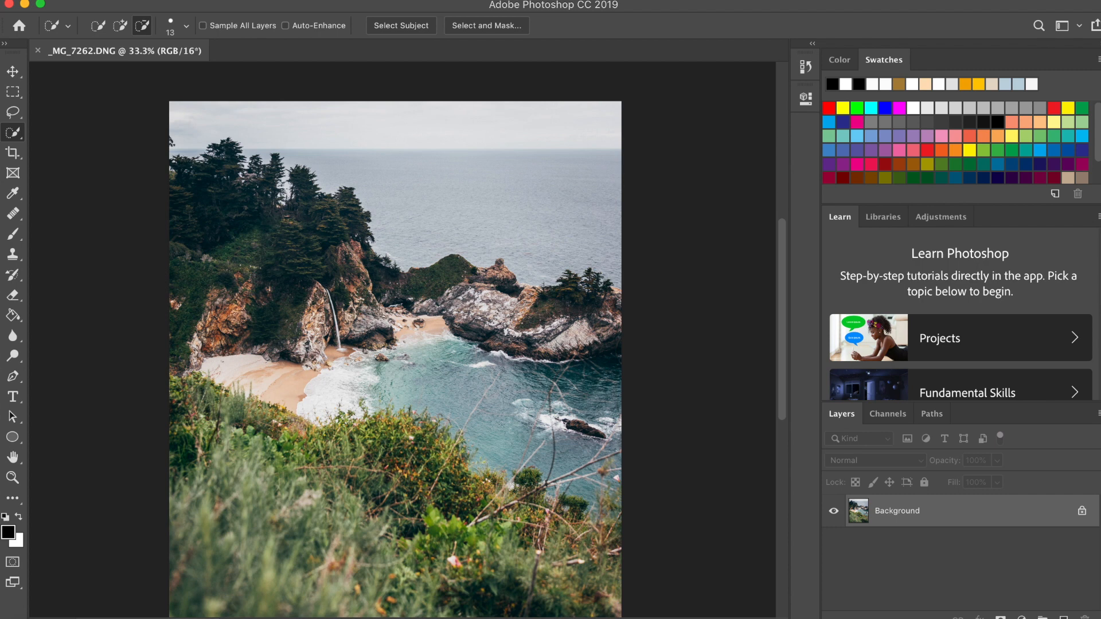
# Step: With the Clone Stamp tool, sample clean water and paint over the middle section of the long twig crossing the bay
pyautogui.click(14, 257)
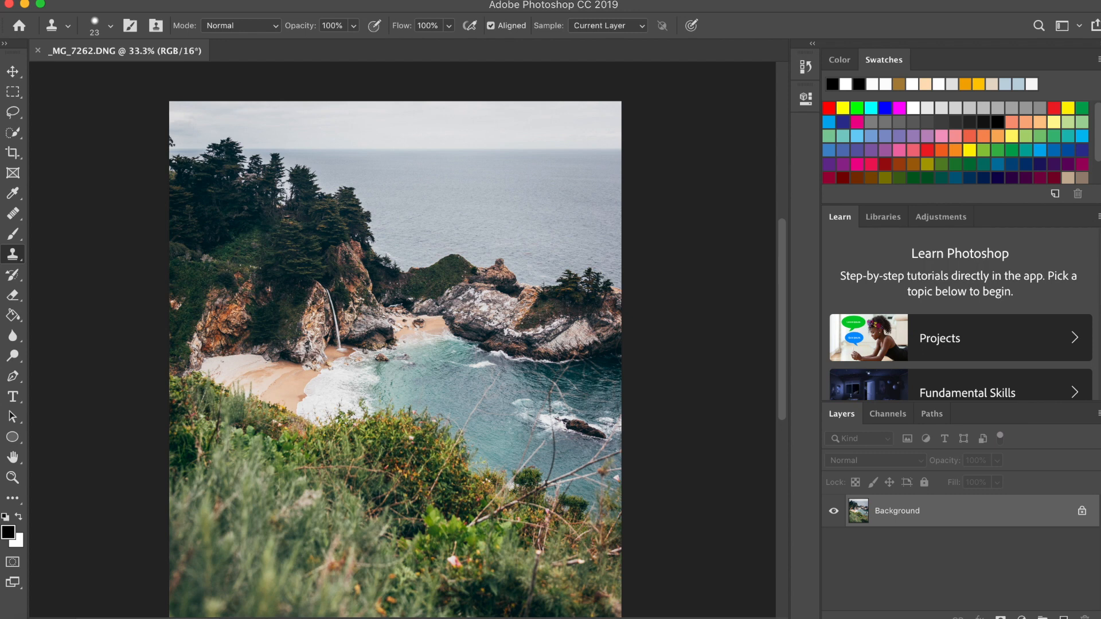
pyautogui.scroll(-5, 511, 502)
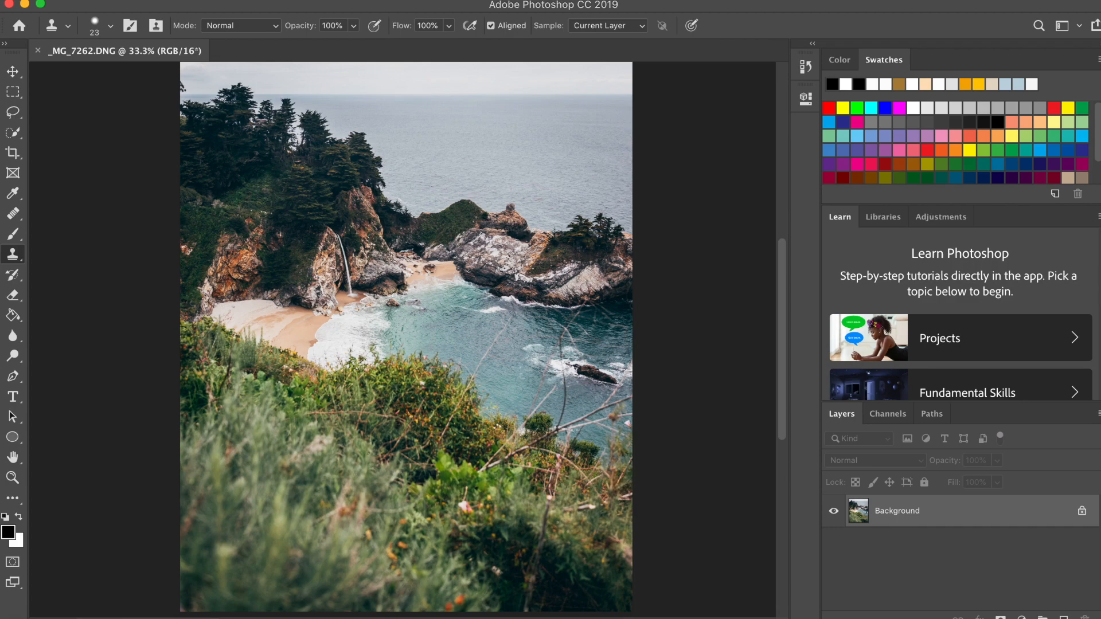
pyautogui.press('super+1')
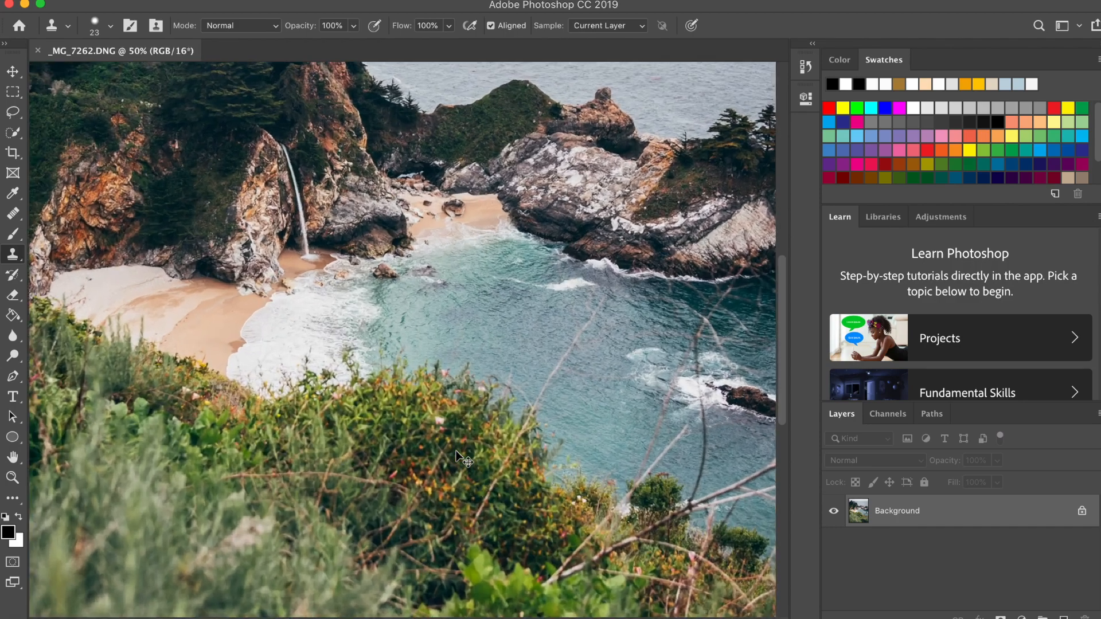
pyautogui.press('super+plus')
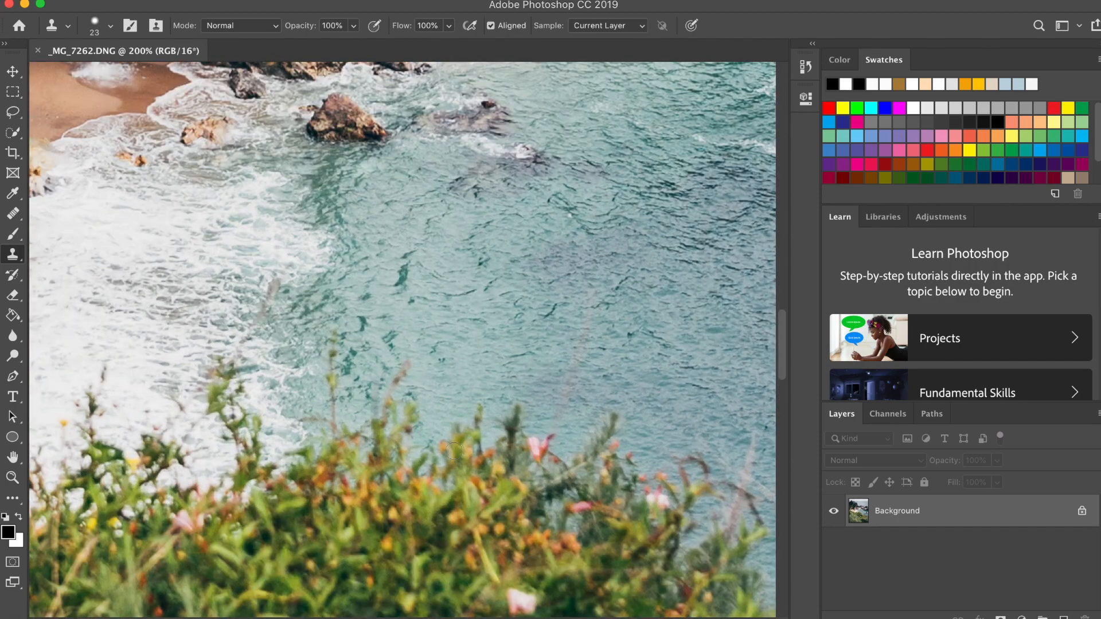
pyautogui.hscroll(8, 454, 452)
pyautogui.hscroll(6, 454, 451)
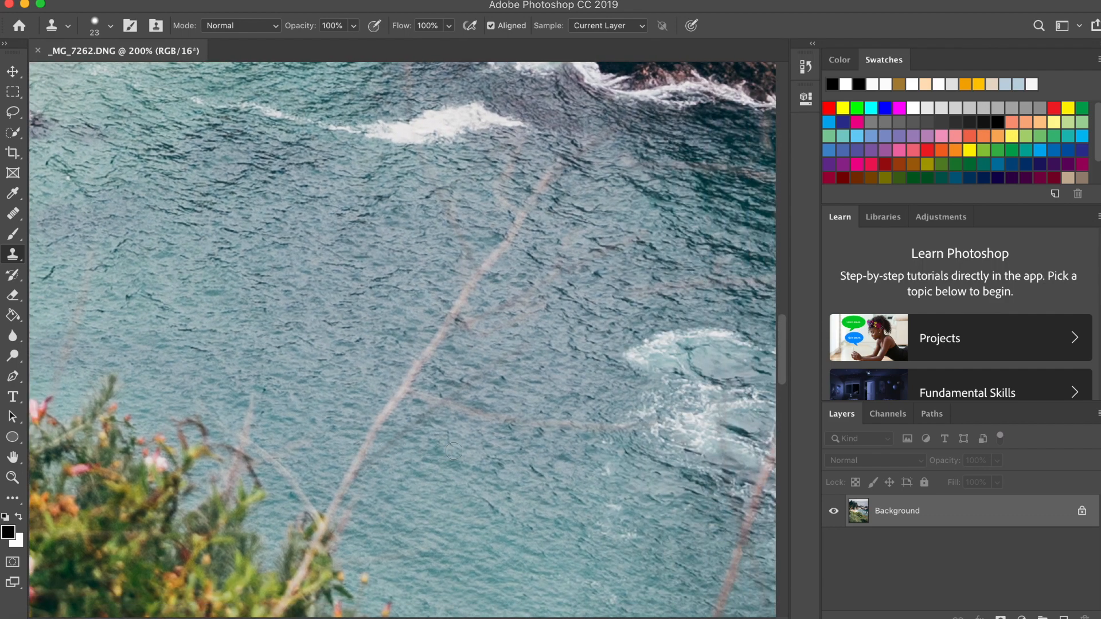
pyautogui.scroll(2, 441, 453)
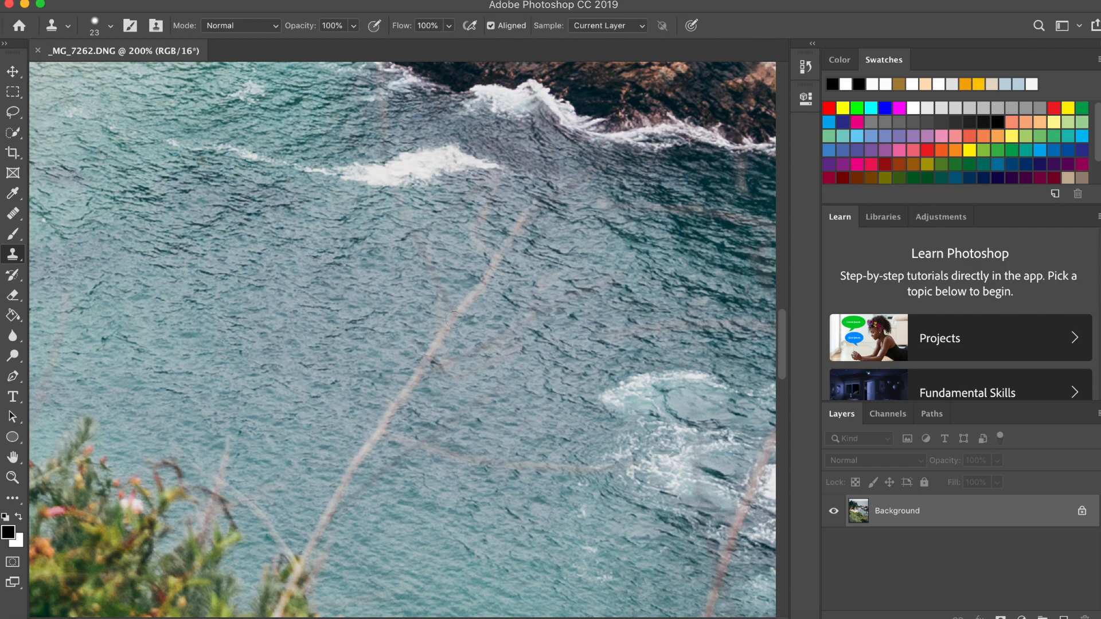
pyautogui.scroll(5, 356, 260)
pyautogui.hscroll(-3, 356, 260)
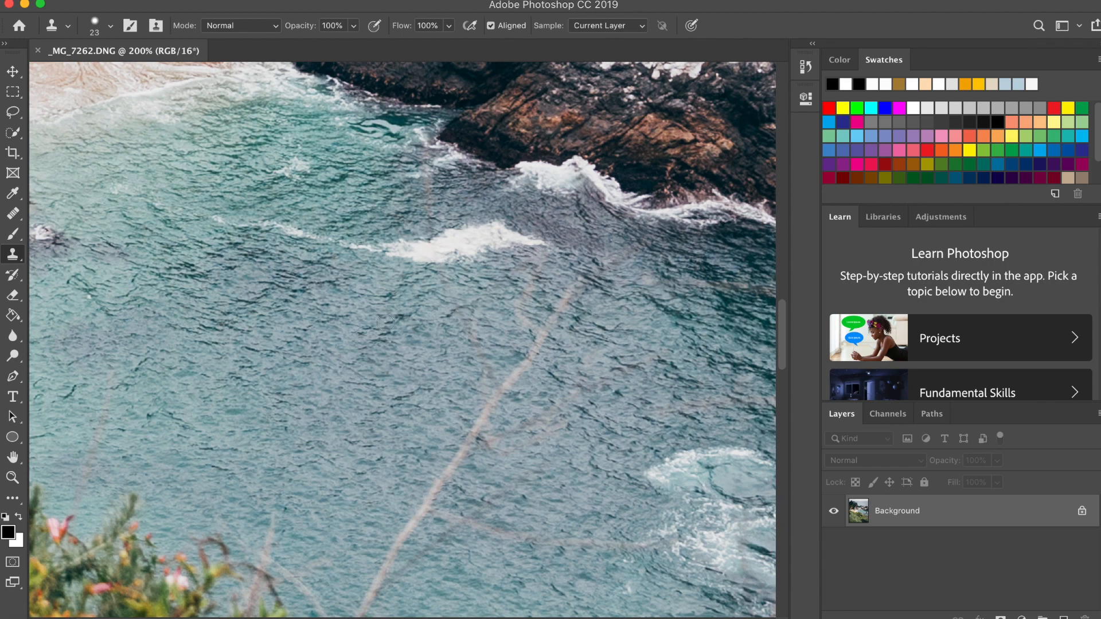
pyautogui.keyDown('alt'); pyautogui.click(389, 324); pyautogui.keyUp('alt')
pyautogui.moveTo(458, 311); pyautogui.dragTo(484, 378)
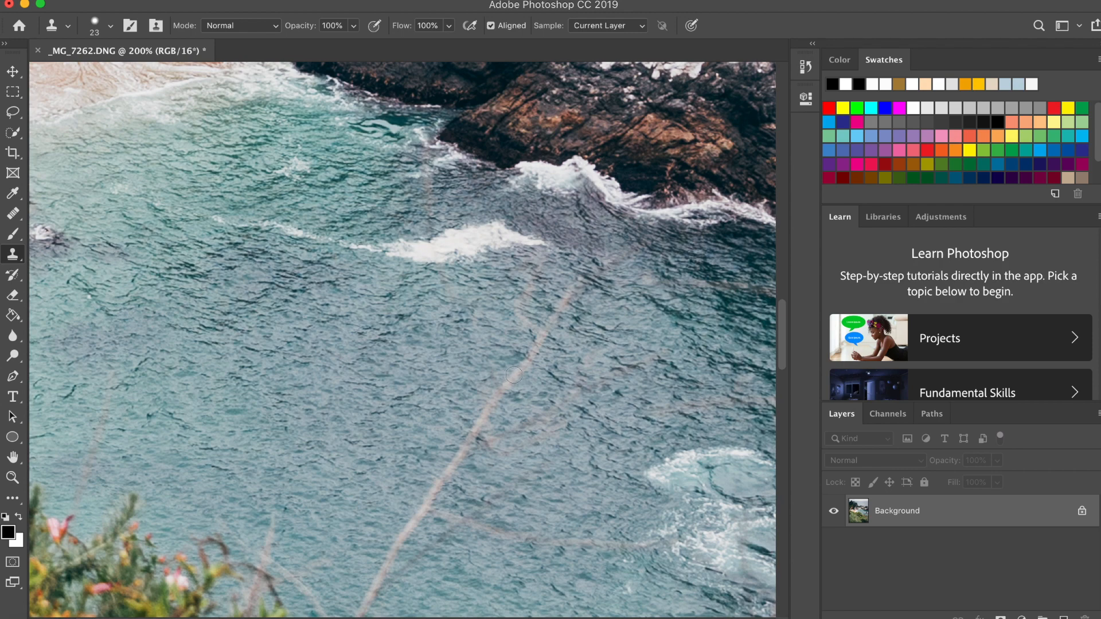
pyautogui.moveTo(511, 375)
pyautogui.mouseDown()
pyautogui.moveTo(452, 470)
pyautogui.moveTo(456, 458)
pyautogui.mouseUp()
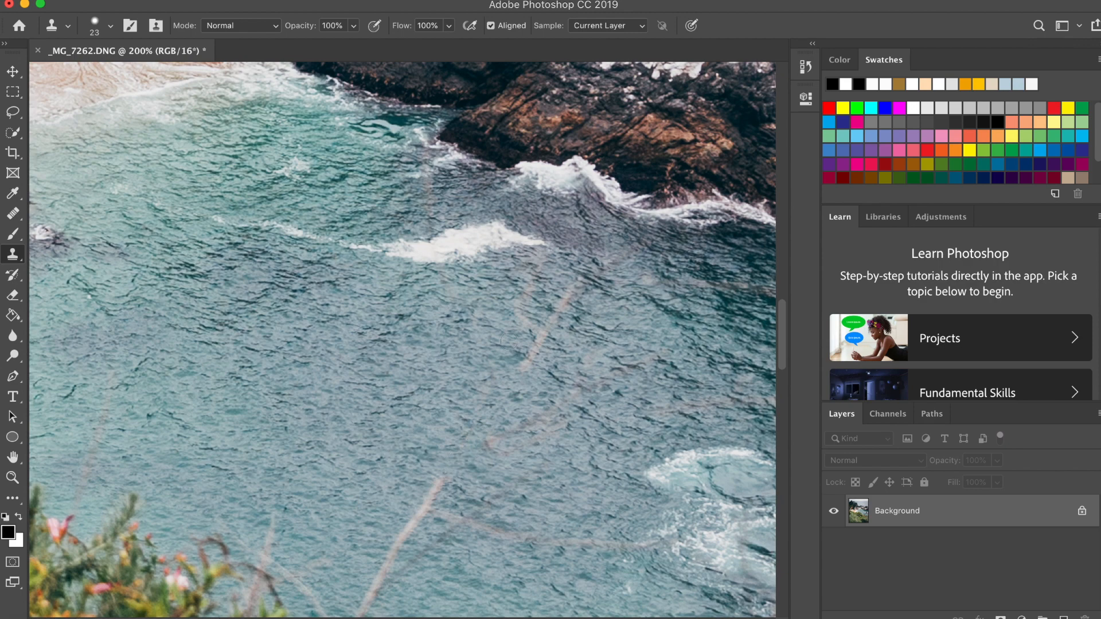
pyautogui.moveTo(542, 336); pyautogui.dragTo(505, 369)
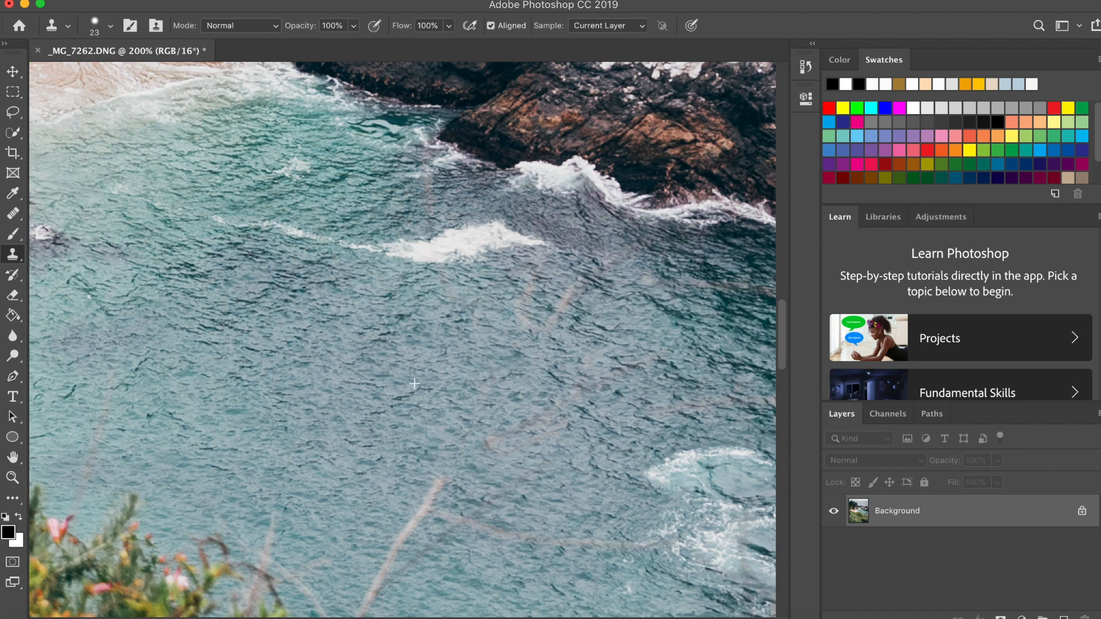
# Step: Resample nearby clean water and clone out the remaining upper end of the long twig below the white wave
pyautogui.keyDown('alt'); pyautogui.click(431, 344); pyautogui.keyUp('alt')
pyautogui.moveTo(534, 283)
pyautogui.mouseDown()
pyautogui.moveTo(522, 326)
pyautogui.moveTo(553, 321)
pyautogui.mouseUp()
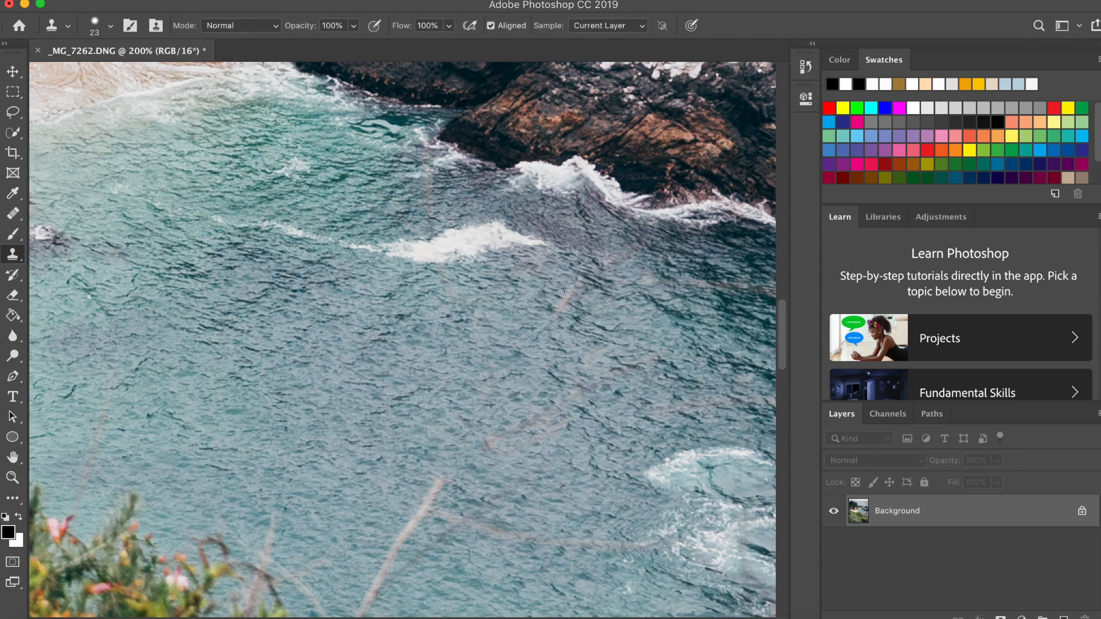
pyautogui.moveTo(571, 294); pyautogui.dragTo(554, 315)
# Step: Clone water over the upper end of the remaining twig stub and the faint side twigs above it
pyautogui.scroll(-3, 393, 409)
pyautogui.hscroll(-2, 393, 408)
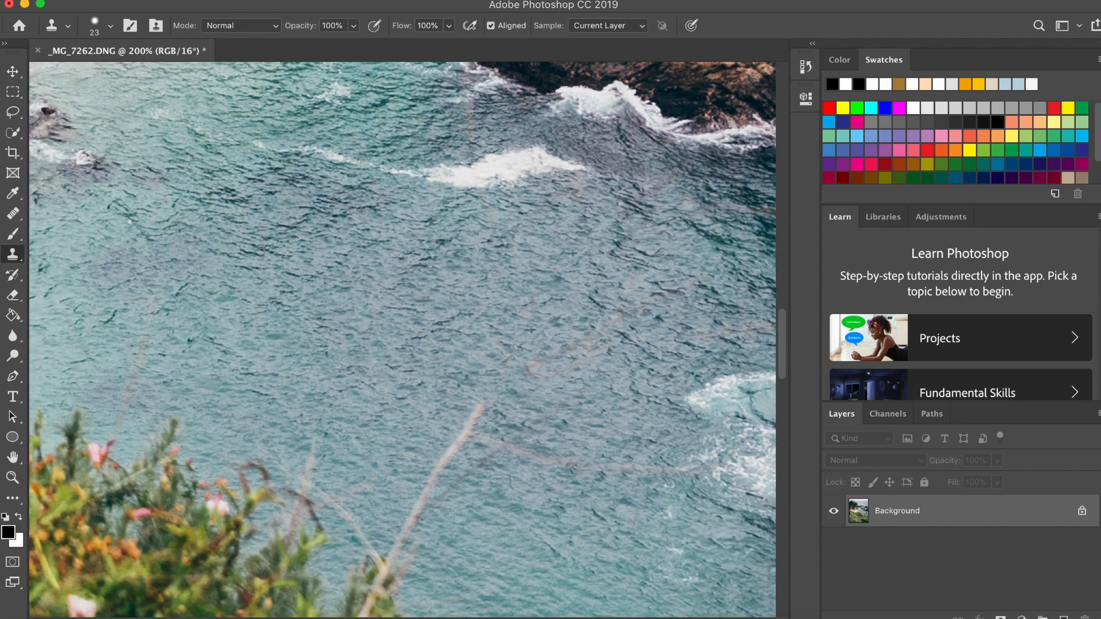
pyautogui.moveTo(474, 405); pyautogui.dragTo(432, 478)
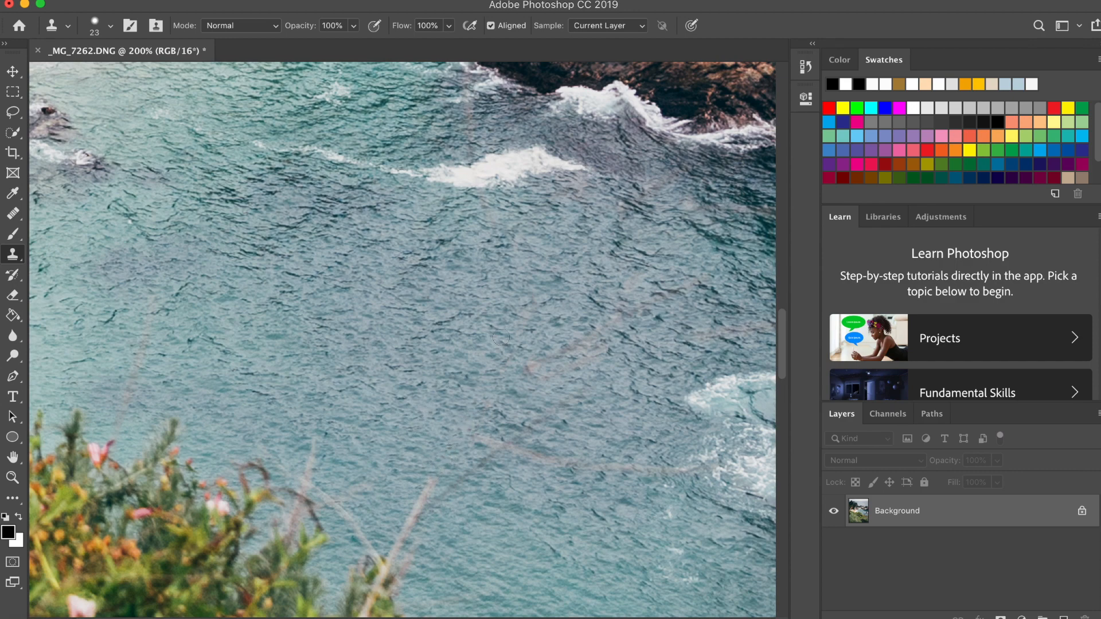
pyautogui.moveTo(527, 364)
pyautogui.mouseDown()
pyautogui.moveTo(559, 357)
pyautogui.moveTo(621, 305)
pyautogui.mouseUp()
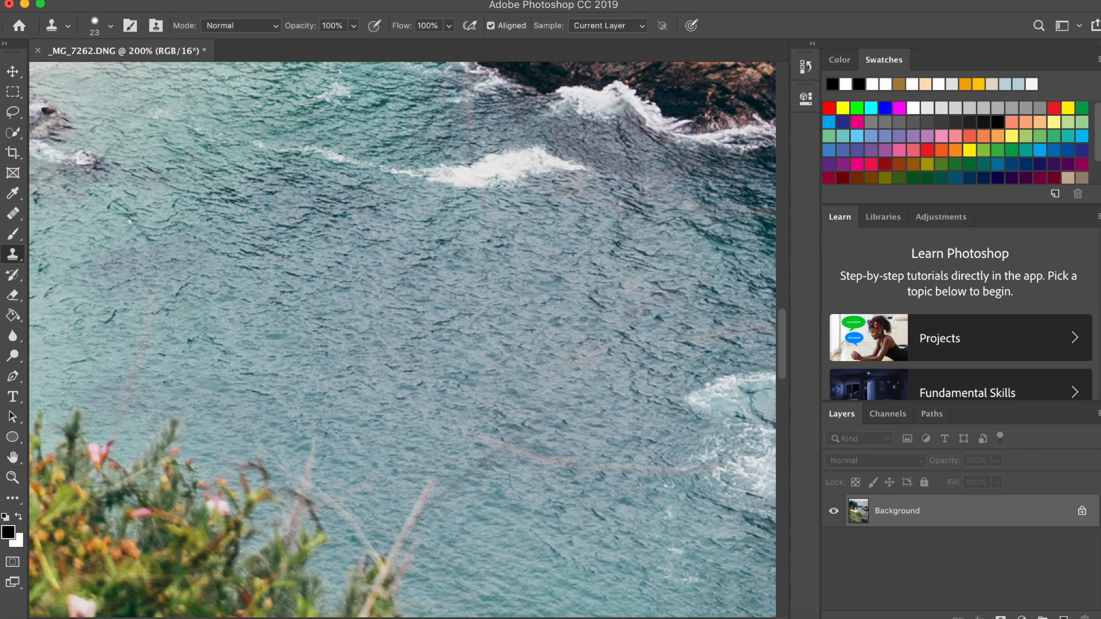
pyautogui.moveTo(650, 280); pyautogui.dragTo(612, 314)
pyautogui.moveTo(547, 378)
pyautogui.mouseDown()
pyautogui.moveTo(596, 350)
pyautogui.moveTo(558, 357)
pyautogui.mouseUp()
pyautogui.scroll(5, 638, 351)
pyautogui.hscroll(5, 638, 350)
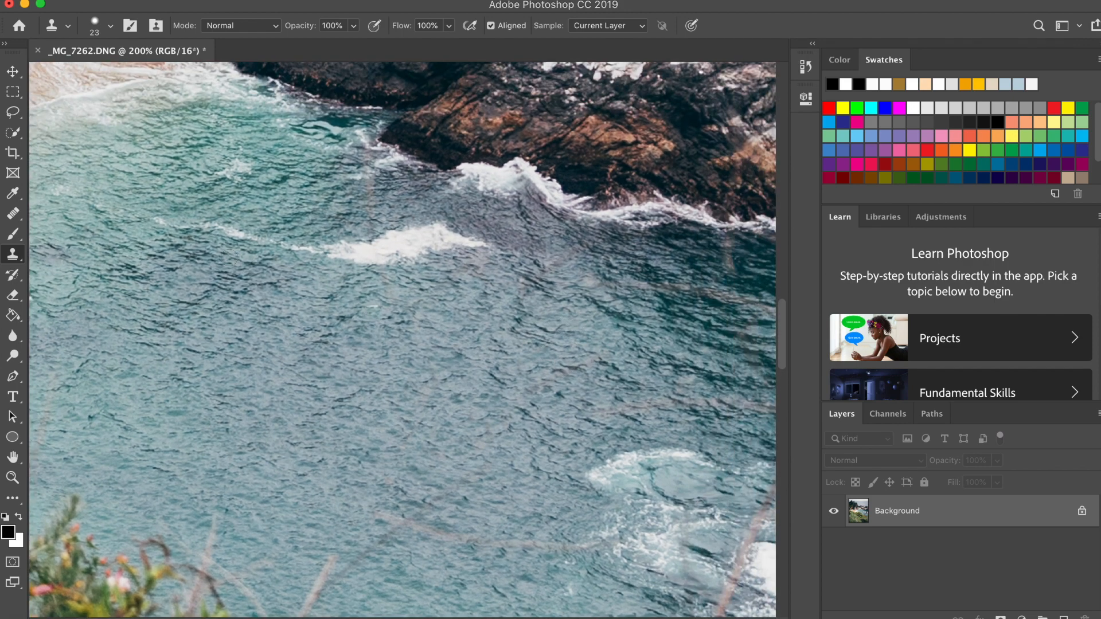
pyautogui.hscroll(5, 465, 332)
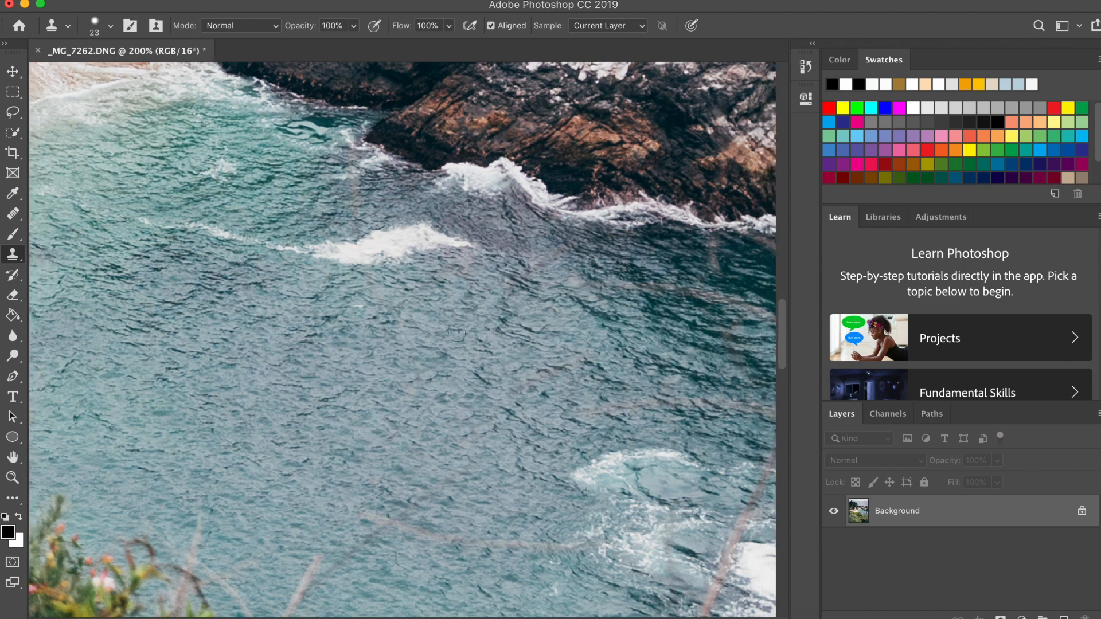
pyautogui.scroll(-5, 464, 333)
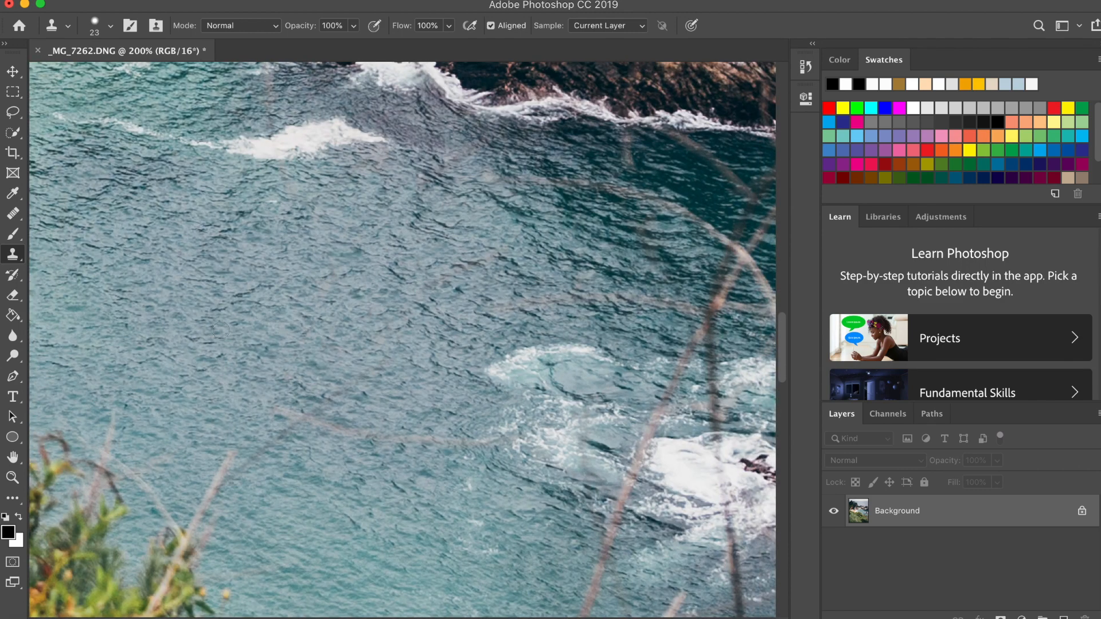
pyautogui.hscroll(3, 192, 332)
pyautogui.scroll(1, 192, 333)
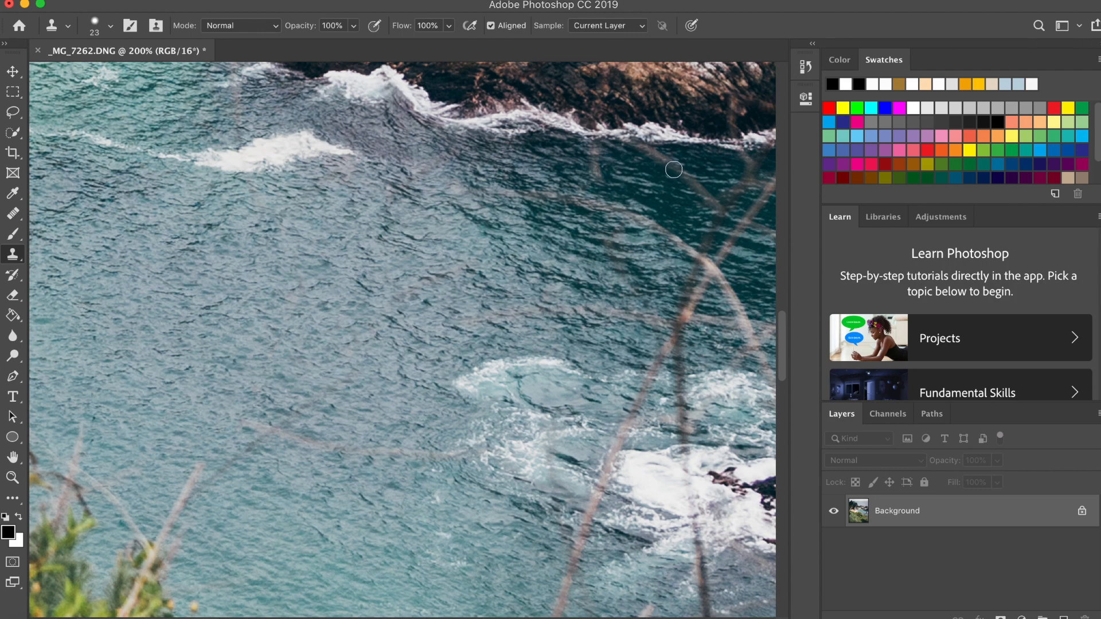
pyautogui.moveTo(668, 166)
pyautogui.mouseDown()
pyautogui.moveTo(712, 205)
pyautogui.moveTo(666, 173)
pyautogui.mouseUp()
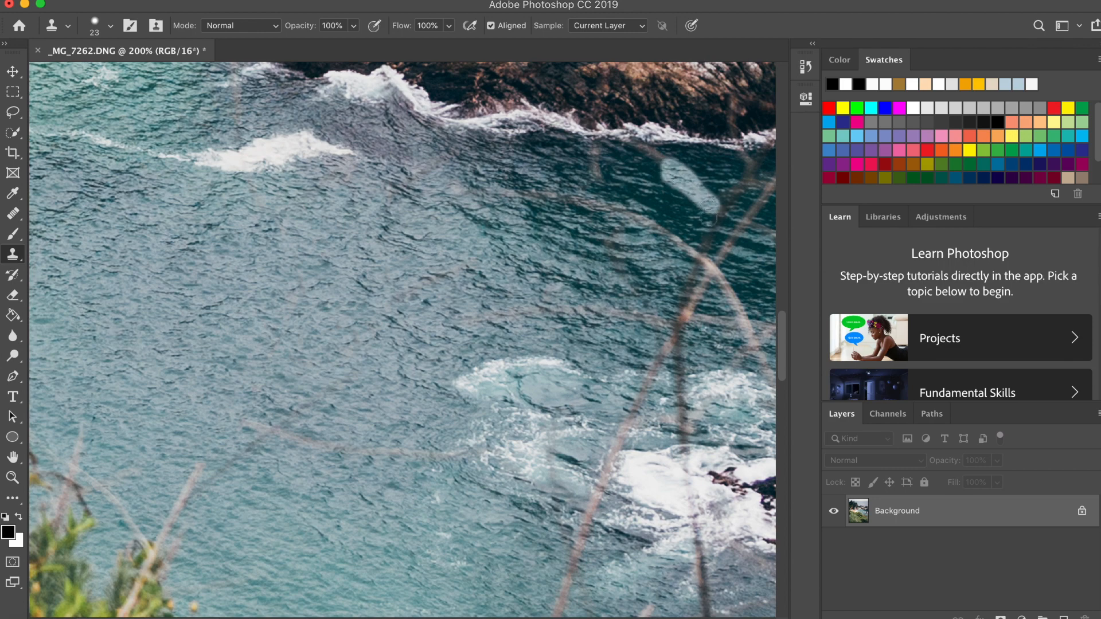
pyautogui.press('super+z')
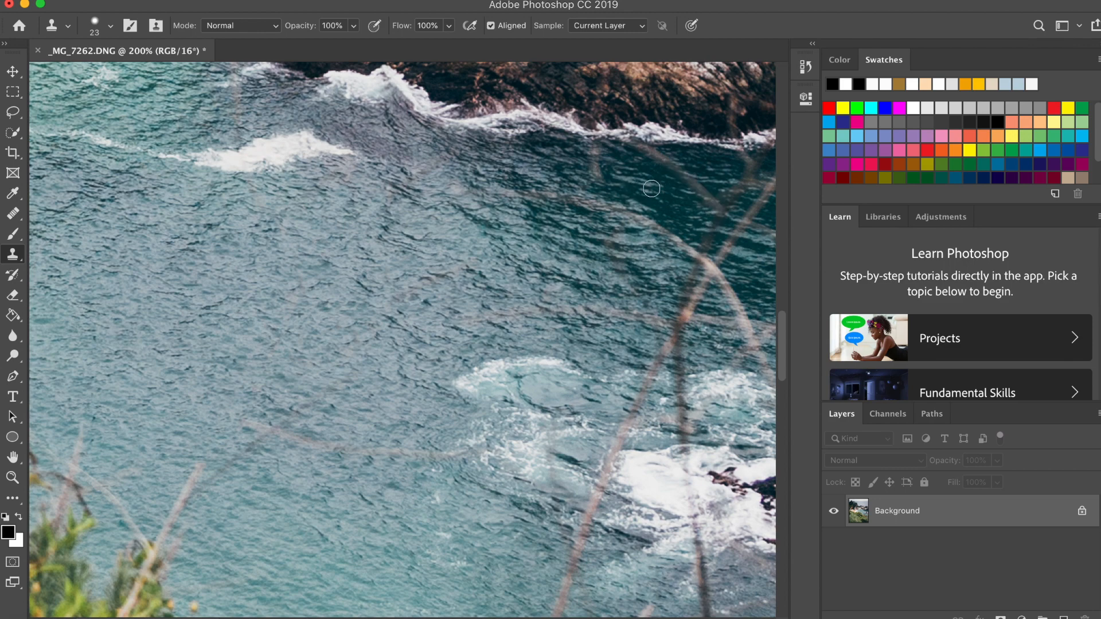
# Step: Sample the dark water below the rocky shore and clone out the two thin twigs leading into the large branch crossing
pyautogui.hscroll(5, 651, 189)
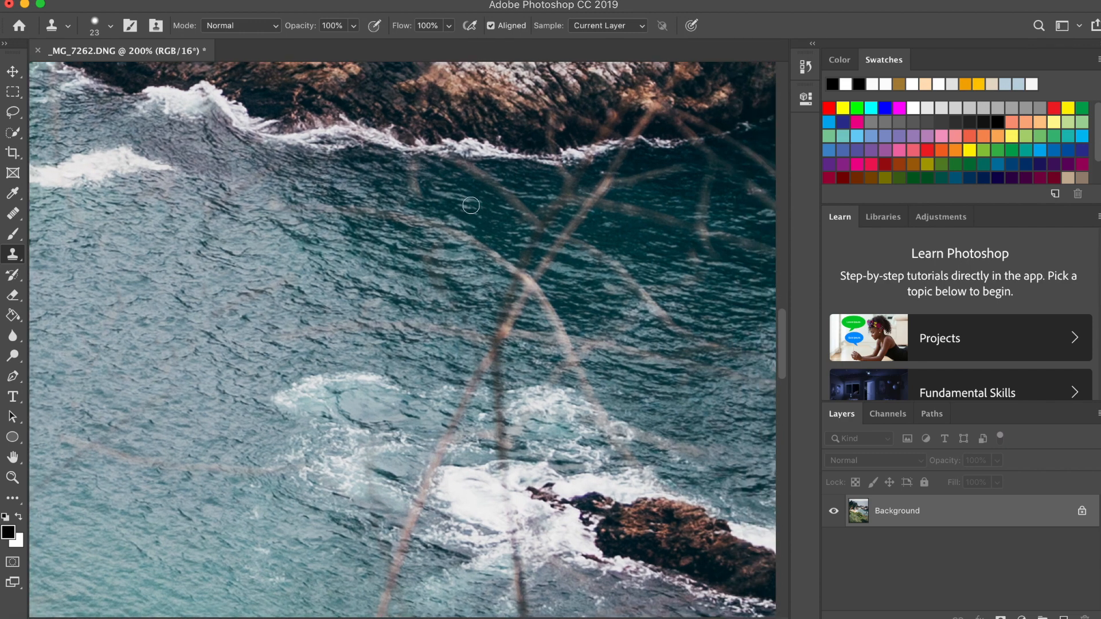
pyautogui.click(454, 184)
pyautogui.moveTo(465, 165); pyautogui.dragTo(530, 218)
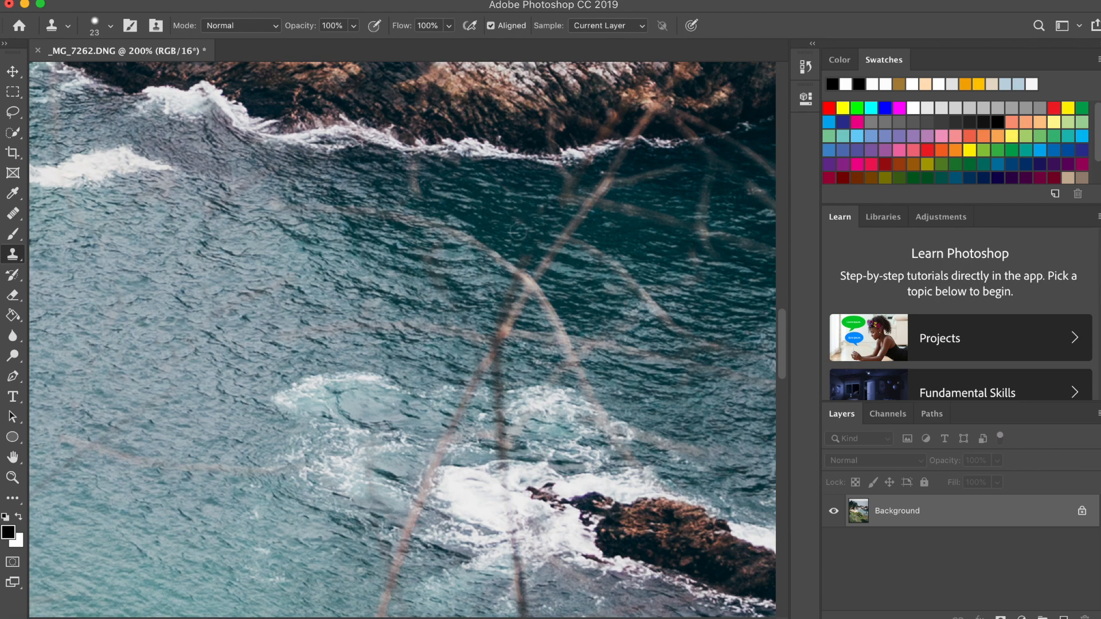
pyautogui.moveTo(518, 265); pyautogui.dragTo(421, 223)
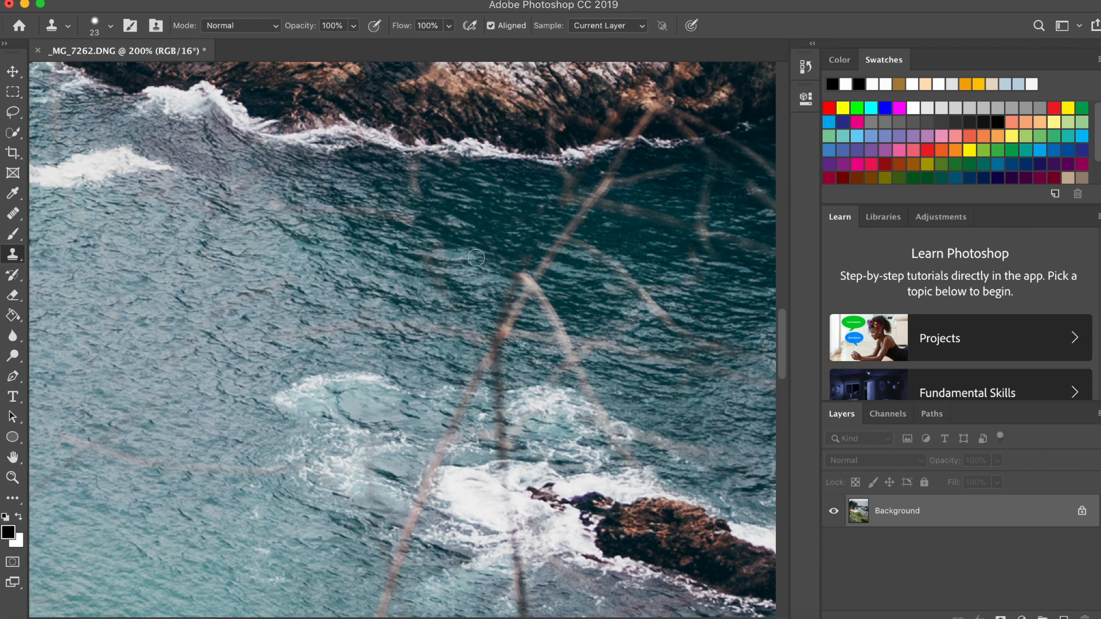
# Step: Clone clean water over the faint, nearly horizontal twig running from the open water to the foam swirl
pyautogui.scroll(-10, 435, 286)
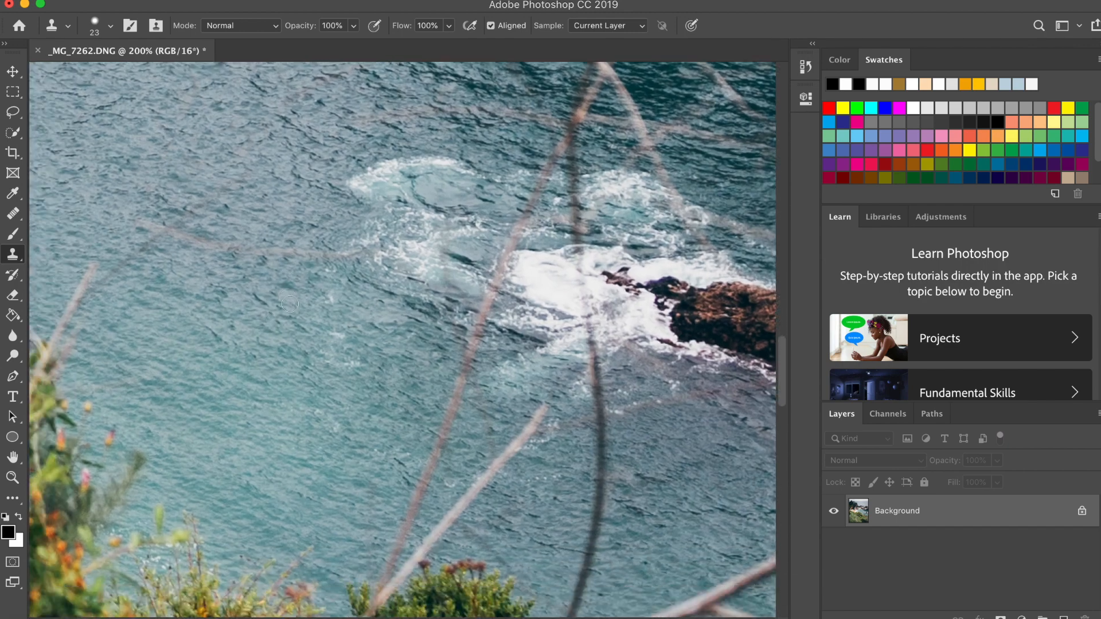
pyautogui.hscroll(-6, 290, 304)
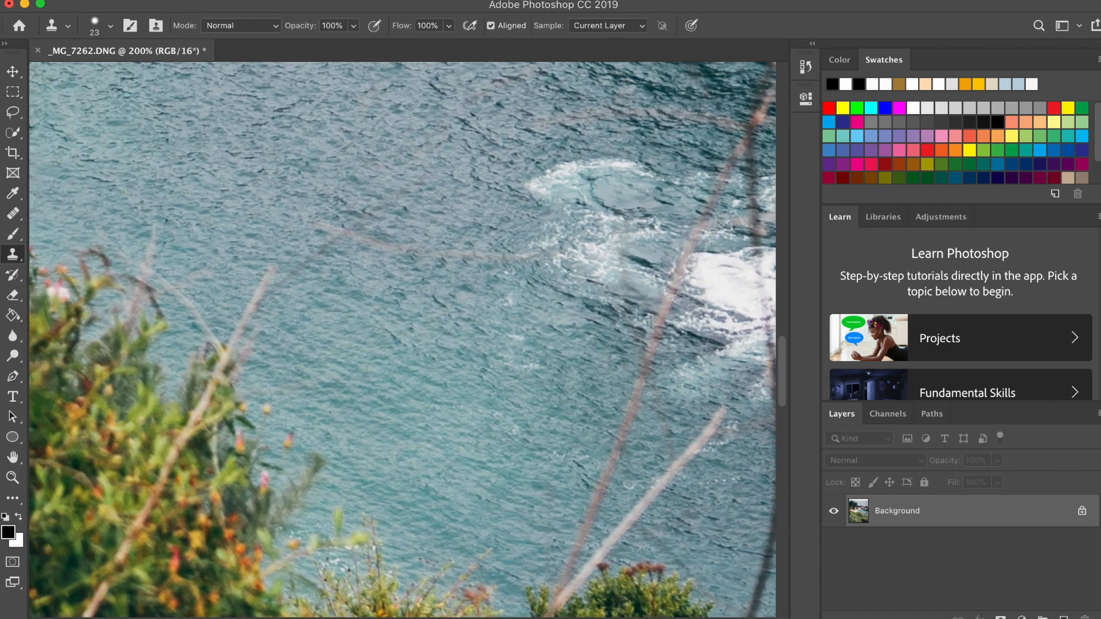
pyautogui.hscroll(-1, 366, 152)
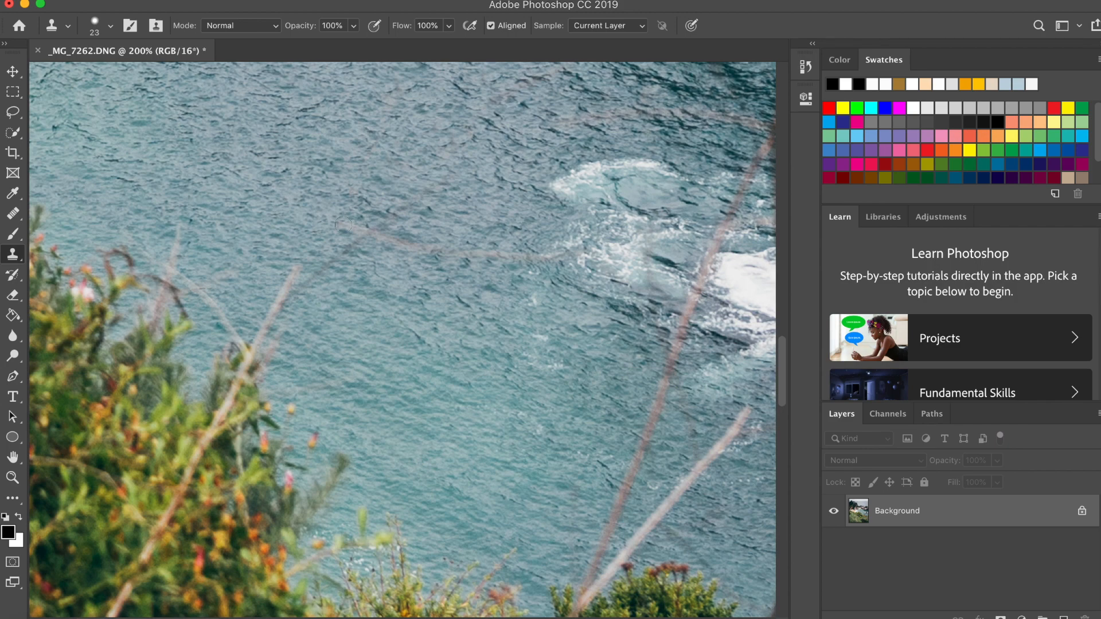
pyautogui.moveTo(341, 225); pyautogui.dragTo(402, 233)
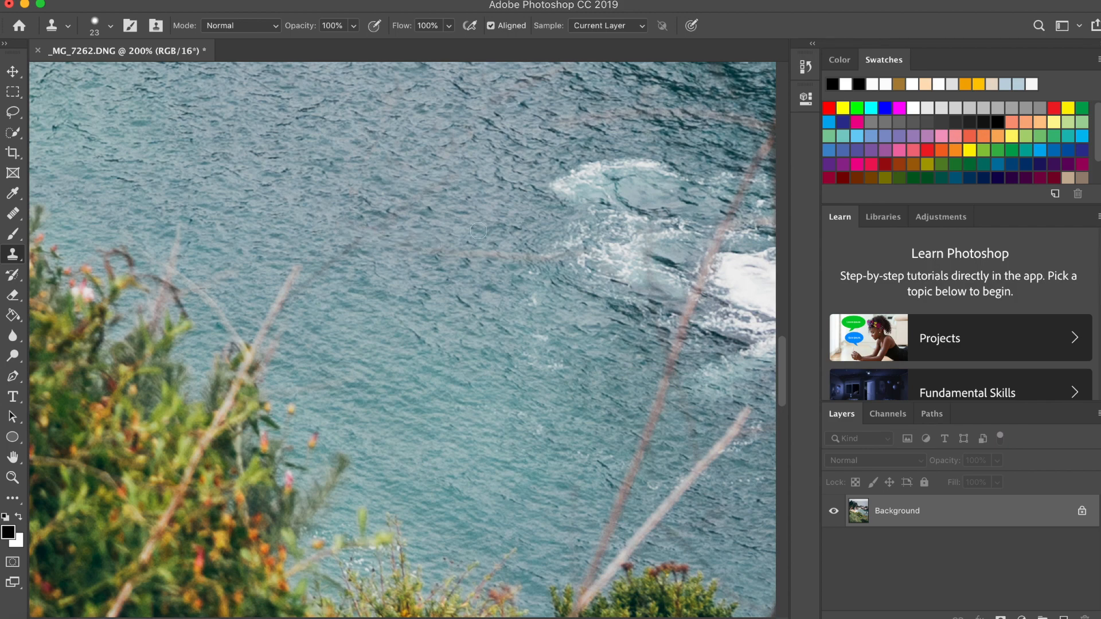
pyautogui.moveTo(515, 258); pyautogui.dragTo(414, 250)
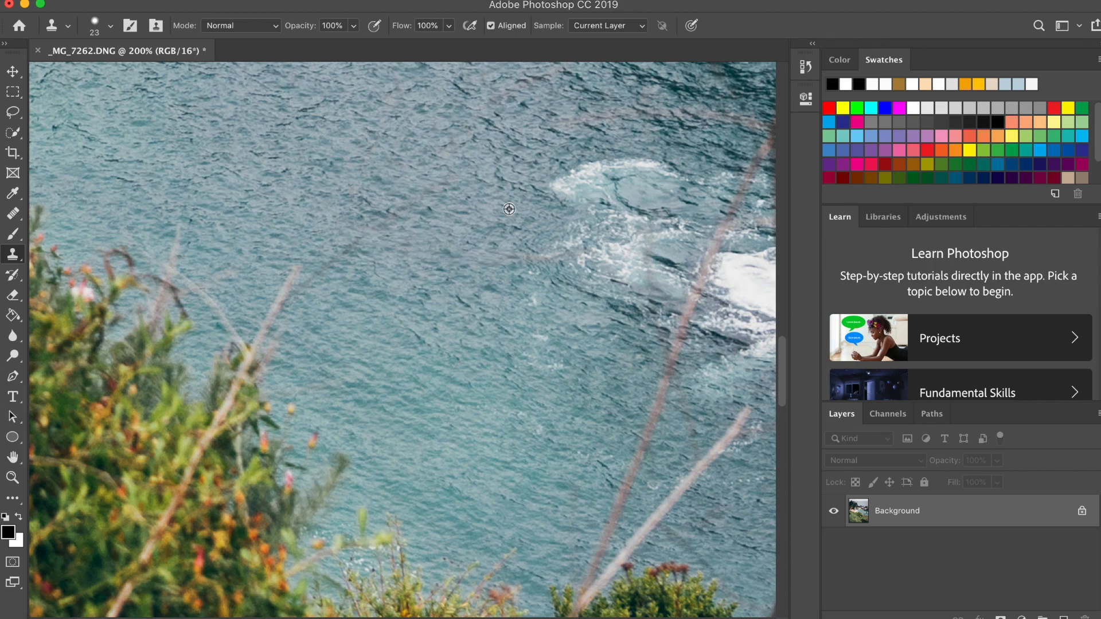
pyautogui.moveTo(551, 247); pyautogui.dragTo(508, 253)
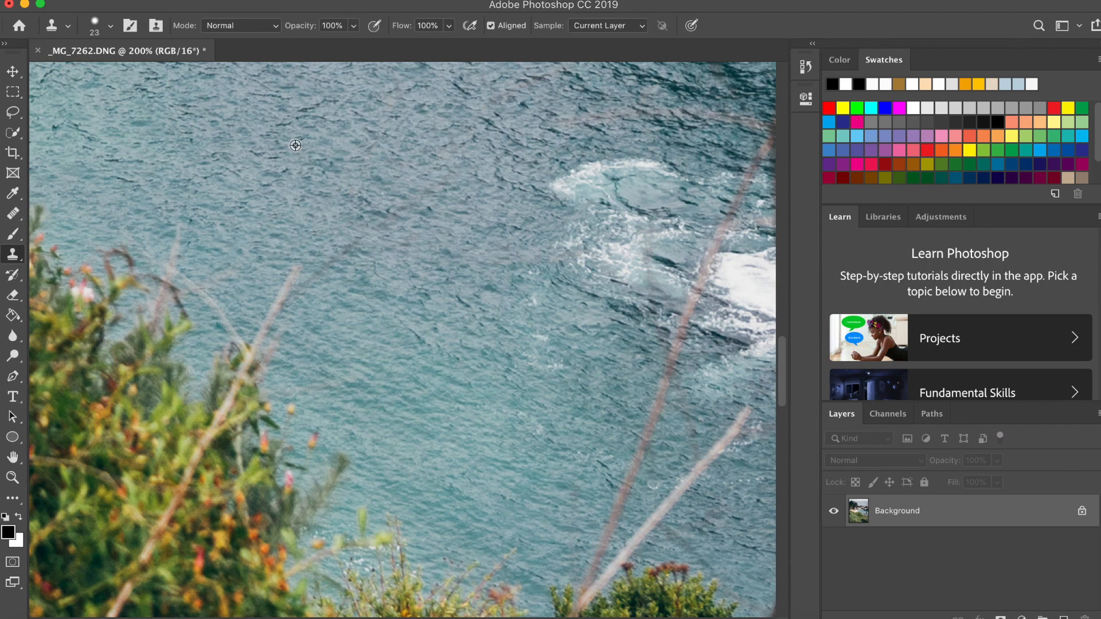
# Step: Clone water over the pale twig protruding above the flowering bush and the lower part of the reddish branch below the foam
pyautogui.moveTo(287, 275)
pyautogui.mouseDown()
pyautogui.moveTo(265, 322)
pyautogui.moveTo(274, 284)
pyautogui.mouseUp()
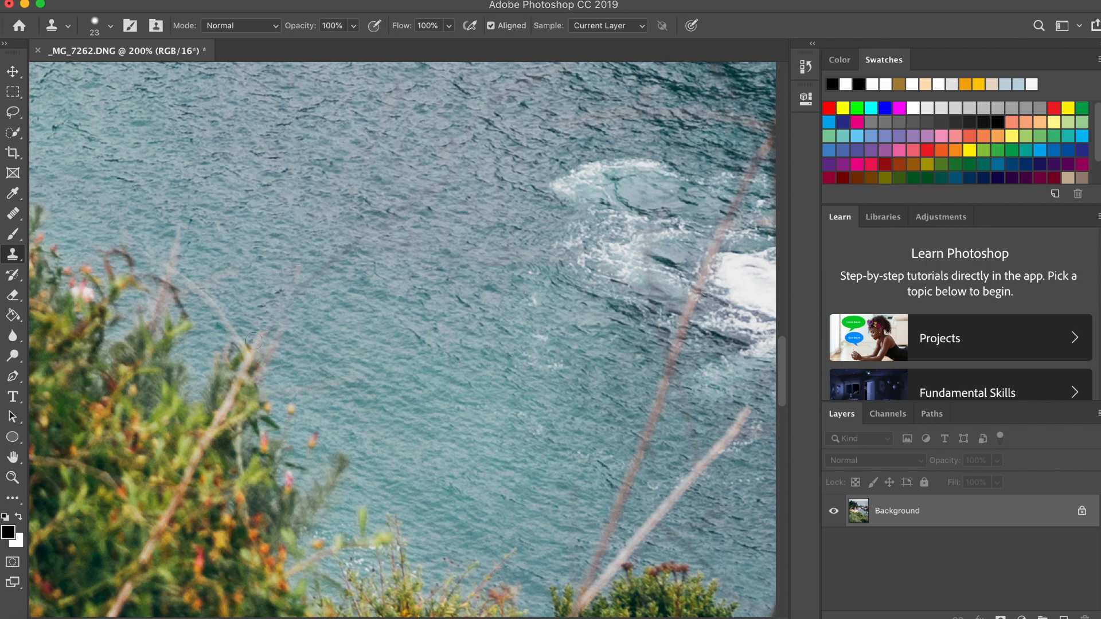
pyautogui.hscroll(-5, 241, 209)
pyautogui.scroll(3, 240, 208)
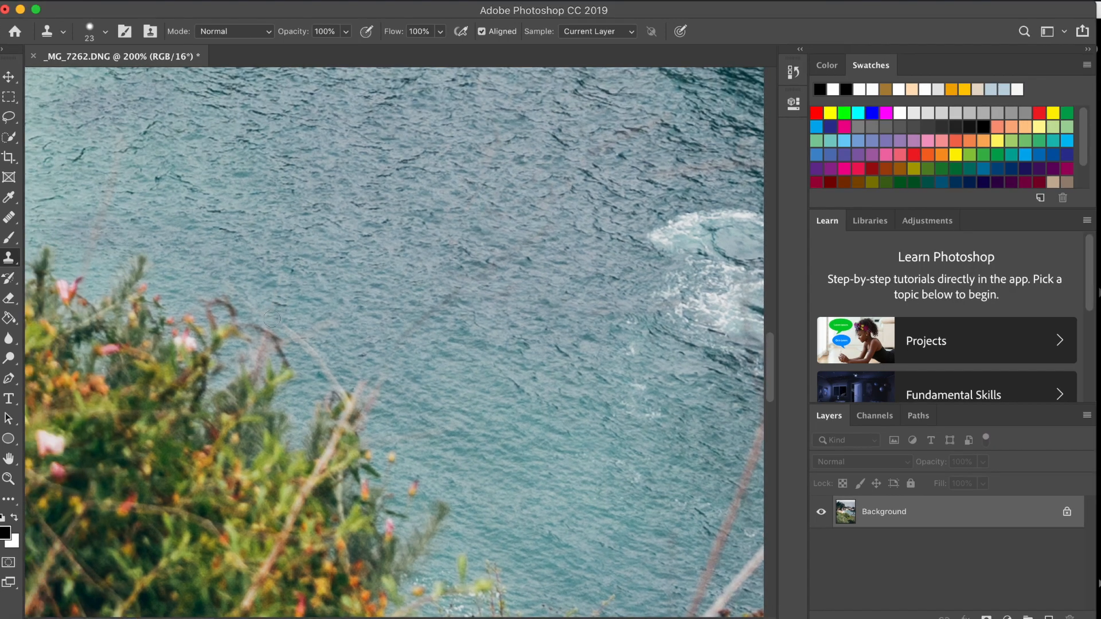
pyautogui.scroll(5, 355, 275)
pyautogui.hscroll(-3, 356, 276)
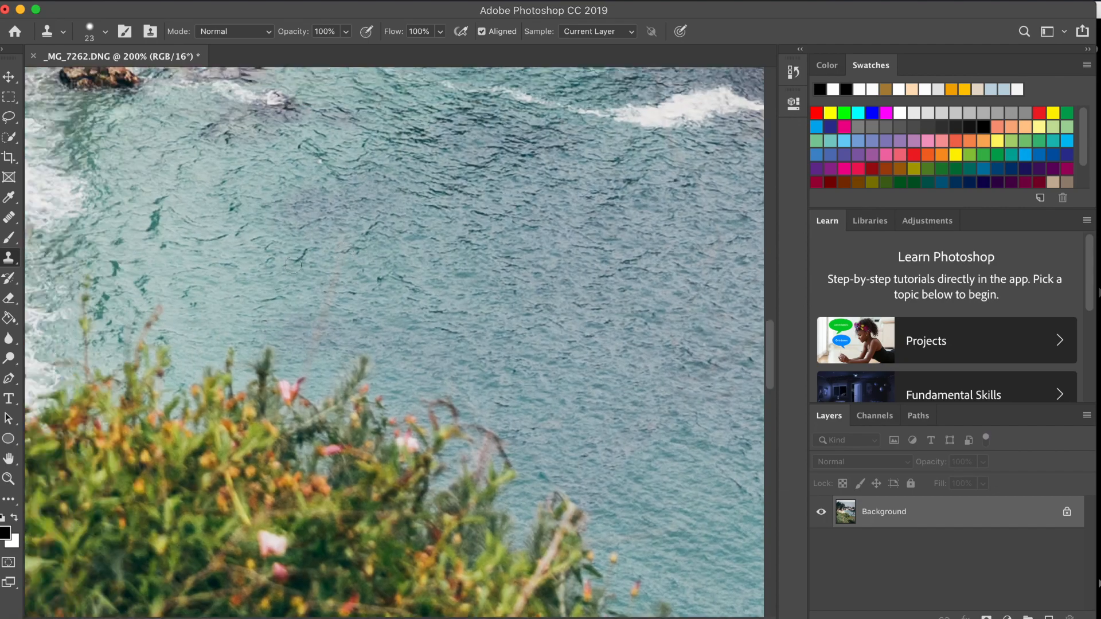
pyautogui.hscroll(15, 359, 275)
pyautogui.scroll(-12, 359, 275)
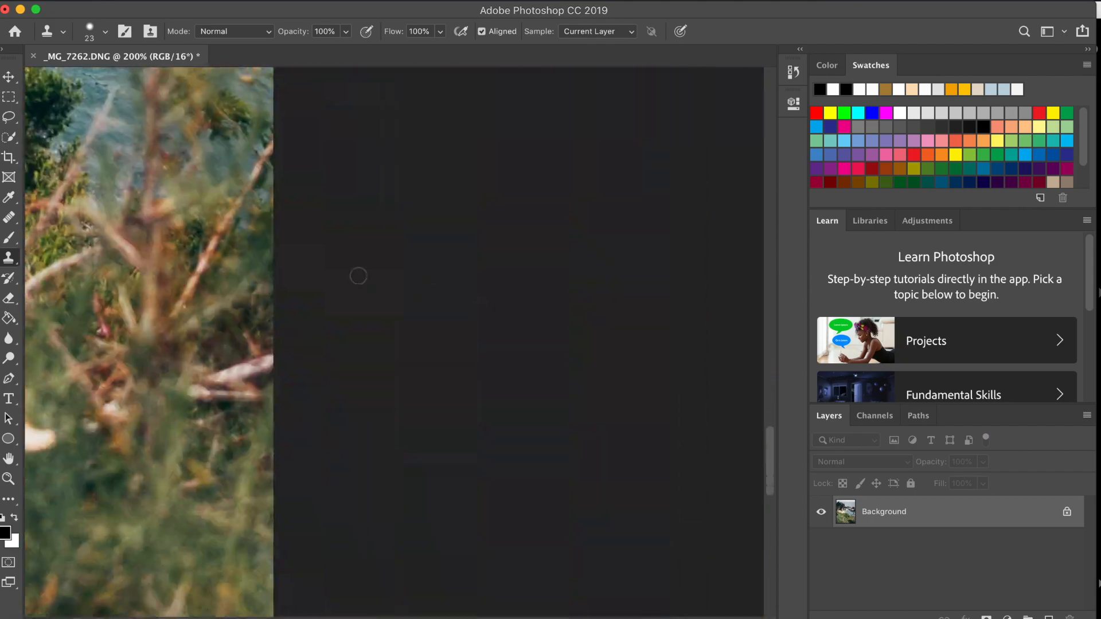
pyautogui.hscroll(-12, 359, 275)
pyautogui.scroll(10, 359, 276)
pyautogui.moveTo(597, 344); pyautogui.dragTo(561, 449)
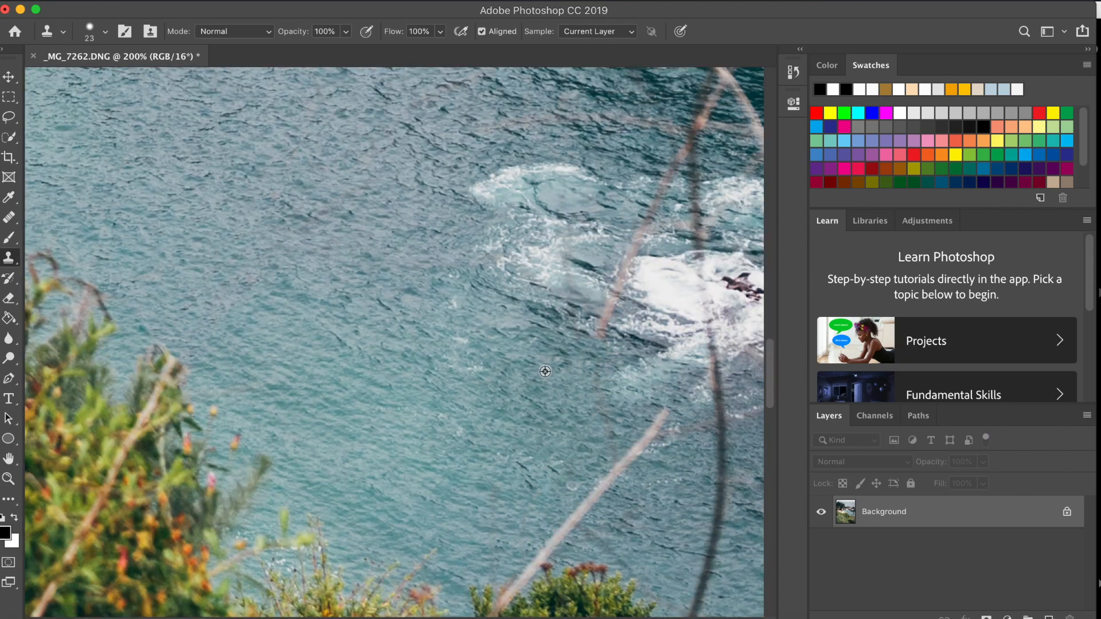
# Step: Clone out the lower part of the dark branch below the foam and the pale twig rising beside the round bush
pyautogui.scroll(-5, 574, 372)
pyautogui.hscroll(4, 573, 373)
pyautogui.moveTo(626, 258); pyautogui.dragTo(629, 316)
pyautogui.moveTo(622, 370); pyautogui.dragTo(608, 428)
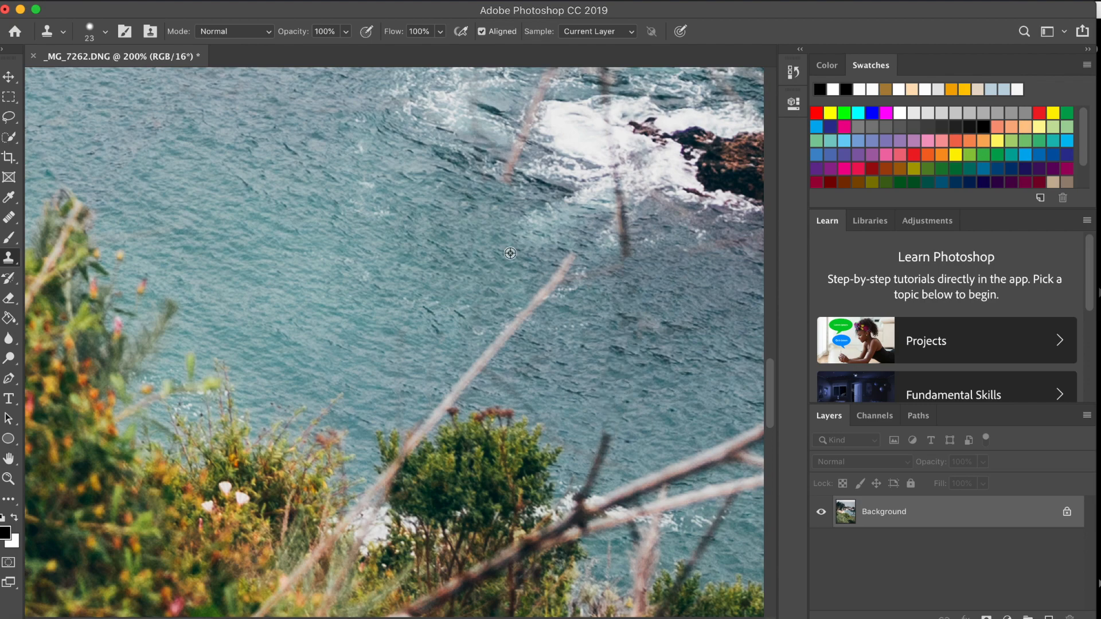
pyautogui.moveTo(572, 257); pyautogui.dragTo(415, 437)
# Step: Clone dark water over the upper stretch of the long branch running down from the rocky shore and the twigs beside it
pyautogui.hscroll(1, 479, 389)
pyautogui.hscroll(5, 479, 389)
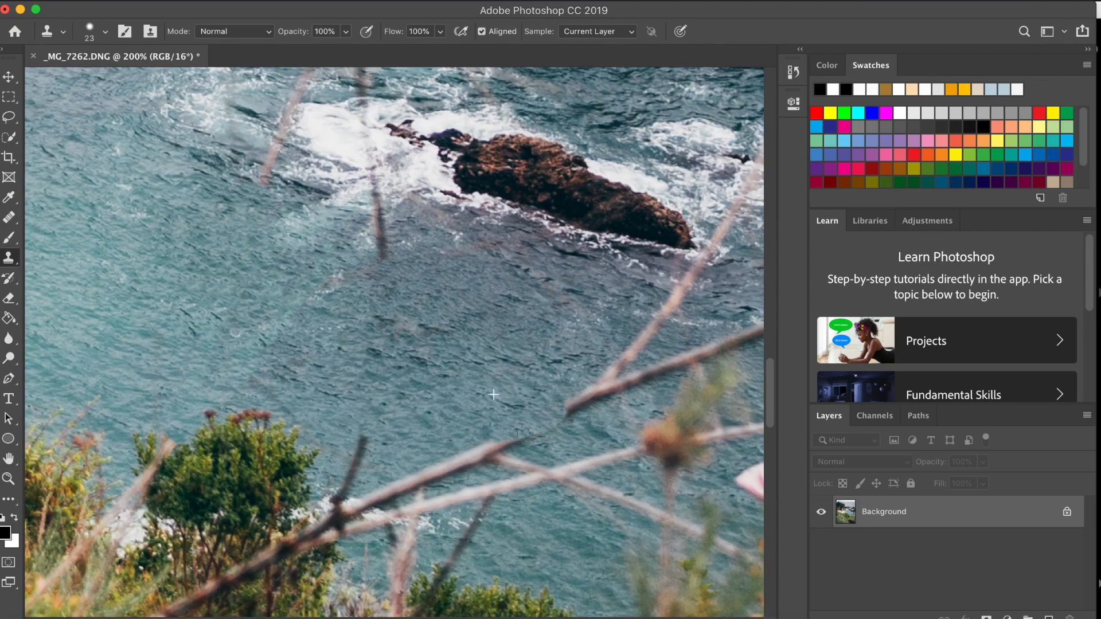
pyautogui.scroll(8, 384, 248)
pyautogui.scroll(6, 384, 248)
pyautogui.hscroll(8, 384, 248)
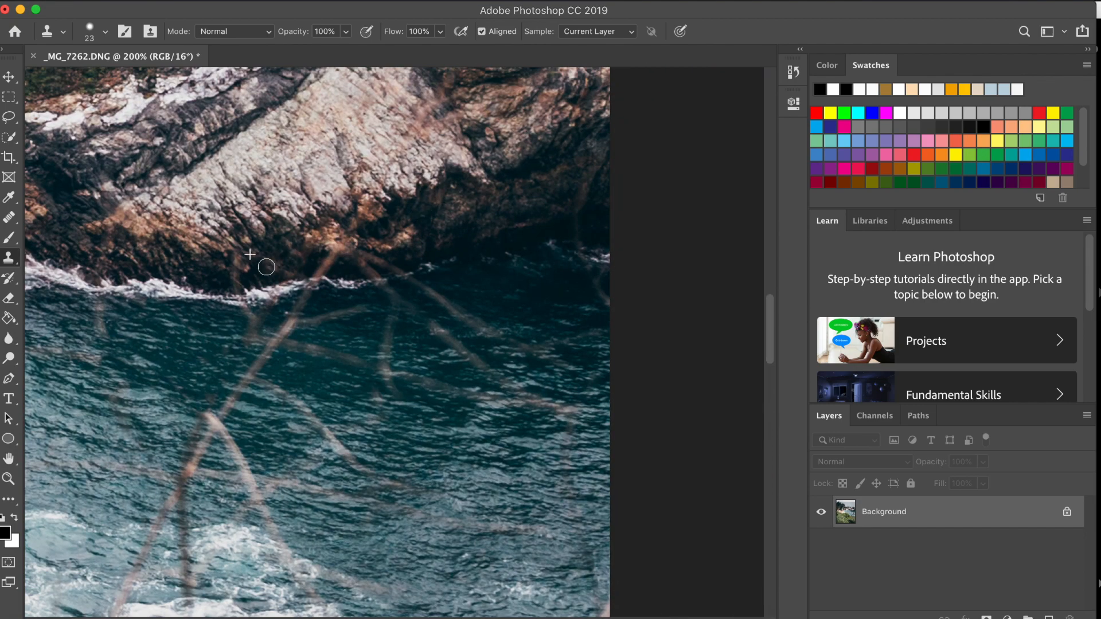
pyautogui.moveTo(581, 206); pyautogui.dragTo(597, 165)
pyautogui.hscroll(-5, 402, 258)
pyautogui.moveTo(210, 302)
pyautogui.mouseDown()
pyautogui.moveTo(174, 344)
pyautogui.moveTo(131, 339)
pyautogui.mouseUp()
pyautogui.keyDown('alt'); pyautogui.click(316, 335); pyautogui.keyUp('alt')
pyautogui.moveTo(368, 336)
pyautogui.mouseDown()
pyautogui.moveTo(361, 308)
pyautogui.moveTo(357, 378)
pyautogui.moveTo(376, 372)
pyautogui.mouseUp()
pyautogui.moveTo(387, 331)
pyautogui.mouseDown()
pyautogui.moveTo(417, 361)
pyautogui.moveTo(429, 350)
pyautogui.moveTo(485, 357)
pyautogui.mouseUp()
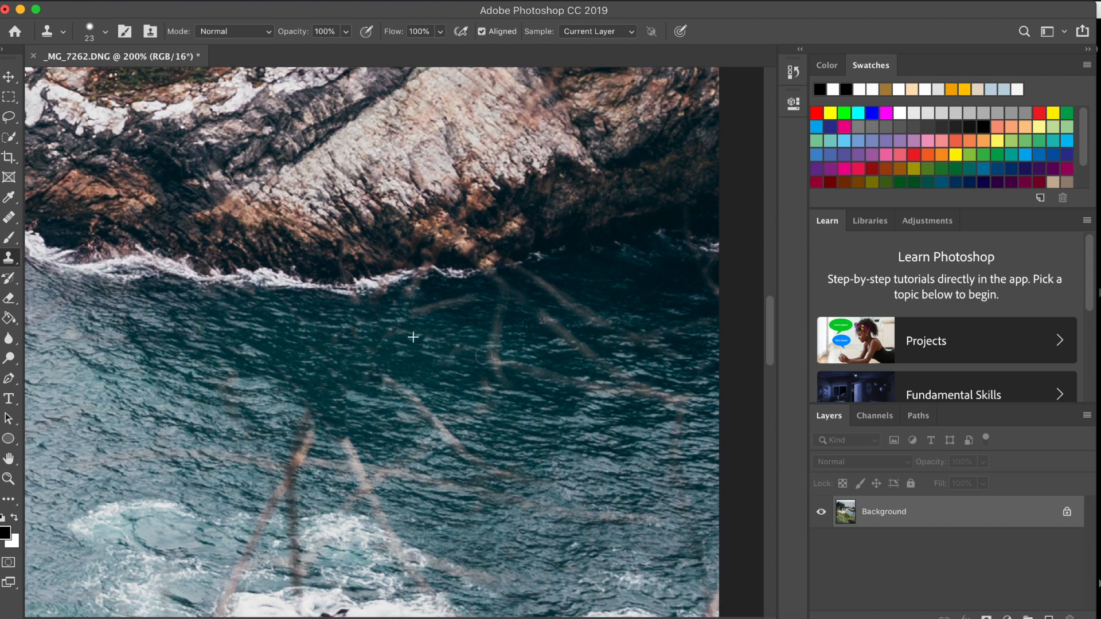
# Step: Resample dark water and clone out the thin diagonal twigs just below the rocky shore
pyautogui.keyDown('alt'); pyautogui.click(606, 277); pyautogui.keyUp('alt')
pyautogui.moveTo(527, 275); pyautogui.dragTo(598, 318)
pyautogui.moveTo(521, 279)
pyautogui.mouseDown()
pyautogui.moveTo(450, 308)
pyautogui.moveTo(414, 310)
pyautogui.mouseUp()
pyautogui.moveTo(497, 313)
pyautogui.mouseDown()
pyautogui.moveTo(496, 359)
pyautogui.moveTo(516, 365)
pyautogui.mouseUp()
pyautogui.keyDown('alt'); pyautogui.click(407, 350); pyautogui.keyUp('alt')
pyautogui.moveTo(388, 377); pyautogui.dragTo(441, 423)
# Step: Clone water over the pale branch beside the small rock island and the thick branch end at the photo's edge
pyautogui.scroll(-9, 333, 439)
pyautogui.hscroll(4, 332, 439)
pyautogui.scroll(-9, 332, 438)
pyautogui.hscroll(6, 333, 437)
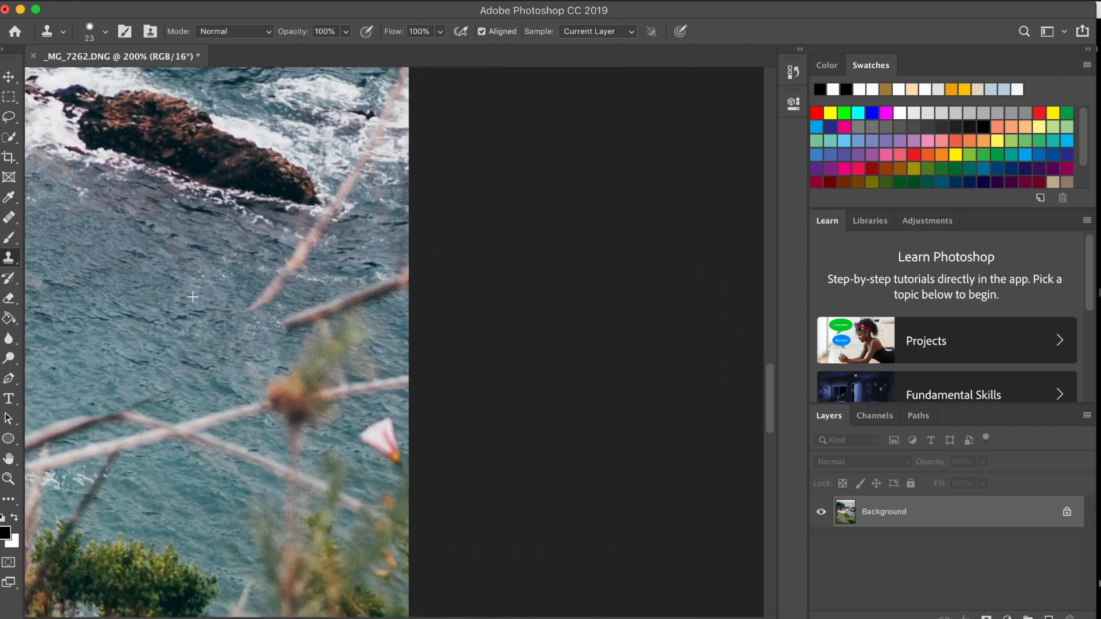
pyautogui.moveTo(277, 289); pyautogui.dragTo(324, 227)
pyautogui.moveTo(349, 176)
pyautogui.mouseDown()
pyautogui.moveTo(363, 167)
pyautogui.moveTo(349, 177)
pyautogui.mouseUp()
pyautogui.moveTo(363, 147); pyautogui.dragTo(392, 101)
pyautogui.scroll(3, 389, 106)
pyautogui.hscroll(1, 389, 107)
pyautogui.moveTo(332, 235)
pyautogui.mouseDown()
pyautogui.moveTo(315, 260)
pyautogui.moveTo(364, 189)
pyautogui.mouseUp()
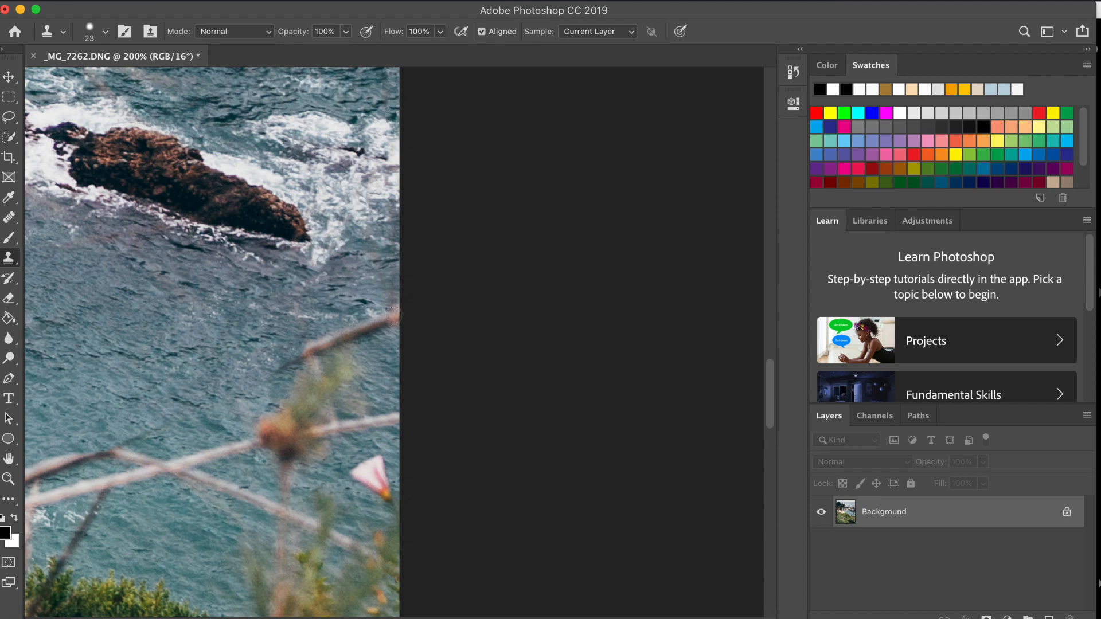
pyautogui.moveTo(399, 315); pyautogui.dragTo(291, 360)
pyautogui.moveTo(363, 336); pyautogui.dragTo(395, 325)
# Step: Sample clean water and clone out the upper end of the dark thick branch over the water
pyautogui.scroll(-4, 250, 254)
pyautogui.hscroll(-4, 249, 254)
pyautogui.keyDown('alt'); pyautogui.click(141, 330); pyautogui.keyUp('alt')
pyautogui.moveTo(239, 347); pyautogui.dragTo(118, 390)
pyautogui.moveTo(223, 369); pyautogui.dragTo(180, 370)
# Step: Clone out the crossing branches over the water between the round bush and the brown seed head
pyautogui.hscroll(-5, 198, 373)
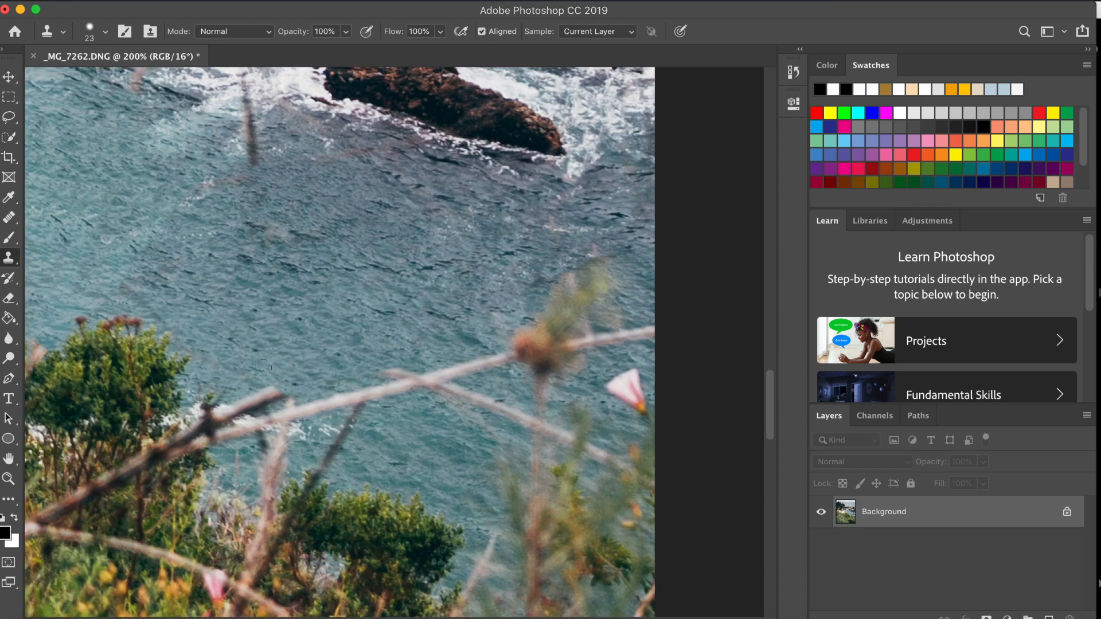
pyautogui.moveTo(352, 425)
pyautogui.mouseDown()
pyautogui.moveTo(327, 468)
pyautogui.moveTo(360, 402)
pyautogui.mouseUp()
pyautogui.moveTo(349, 396)
pyautogui.mouseDown()
pyautogui.moveTo(423, 377)
pyautogui.moveTo(236, 422)
pyautogui.mouseUp()
pyautogui.moveTo(294, 400); pyautogui.dragTo(291, 403)
pyautogui.moveTo(241, 409); pyautogui.dragTo(201, 427)
pyautogui.moveTo(252, 430)
pyautogui.mouseDown()
pyautogui.moveTo(269, 444)
pyautogui.moveTo(291, 421)
pyautogui.mouseUp()
pyautogui.moveTo(428, 380)
pyautogui.mouseDown()
pyautogui.moveTo(499, 360)
pyautogui.moveTo(486, 411)
pyautogui.moveTo(526, 418)
pyautogui.mouseUp()
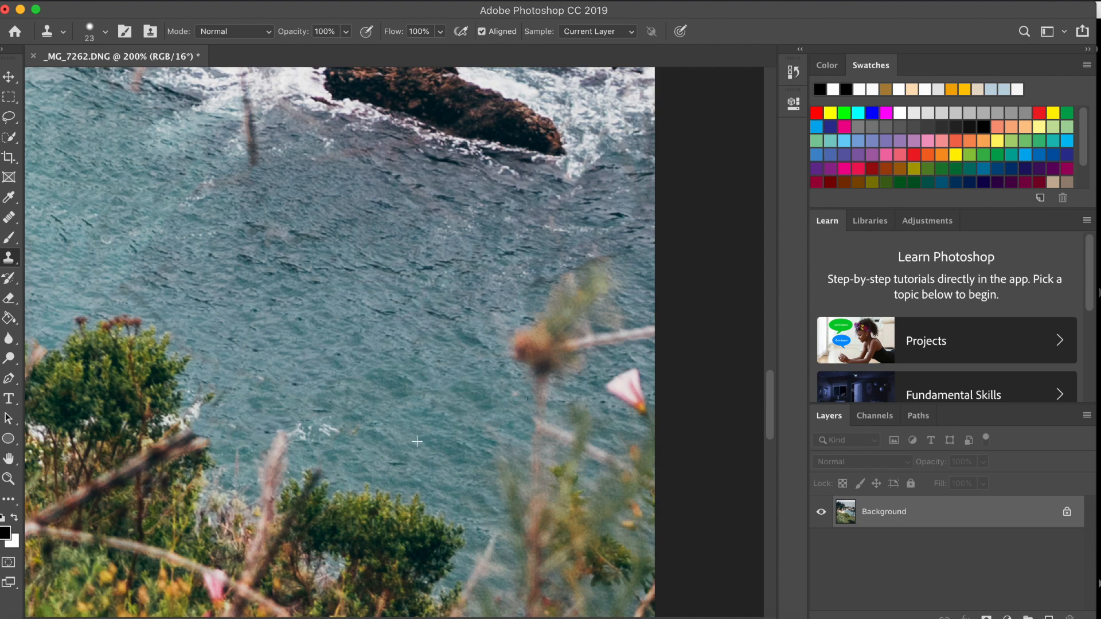
# Step: Sample nearby water and clone out the branch pieces beside the brown seed head and the pink flower
pyautogui.hscroll(10, 525, 344)
pyautogui.keyDown('alt'); pyautogui.click(76, 310); pyautogui.keyUp('alt')
pyautogui.moveTo(289, 355); pyautogui.dragTo(373, 338)
pyautogui.keyDown('alt'); pyautogui.click(148, 393); pyautogui.keyUp('alt')
pyautogui.moveTo(265, 440)
pyautogui.mouseDown()
pyautogui.moveTo(319, 470)
pyautogui.moveTo(258, 458)
pyautogui.moveTo(269, 463)
pyautogui.moveTo(258, 425)
pyautogui.mouseUp()
# Step: Sample clean water and clone out the reddish and dark branches crossing the foam beside the small rock island
pyautogui.scroll(-10, 195, 485)
pyautogui.keyDown('alt'); pyautogui.click(181, 349); pyautogui.keyUp('alt')
pyautogui.keyDown('alt'); pyautogui.click(152, 336); pyautogui.keyUp('alt')
pyautogui.hscroll(-3, 258, 425)
pyautogui.press('super+minus')
pyautogui.scroll(8, 258, 344)
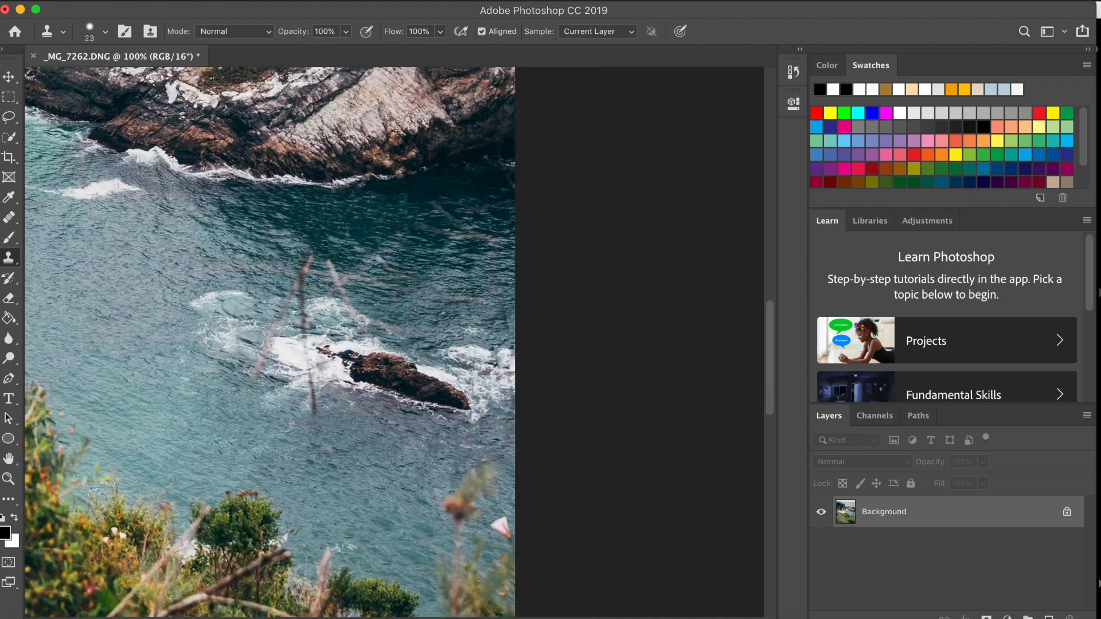
pyautogui.keyDown('alt'); pyautogui.click(222, 238); pyautogui.keyUp('alt')
pyautogui.moveTo(213, 262)
pyautogui.mouseDown()
pyautogui.moveTo(311, 250)
pyautogui.moveTo(256, 365)
pyautogui.mouseUp()
pyautogui.keyDown('alt'); pyautogui.click(251, 260); pyautogui.keyUp('alt')
pyautogui.moveTo(304, 304); pyautogui.dragTo(313, 403)
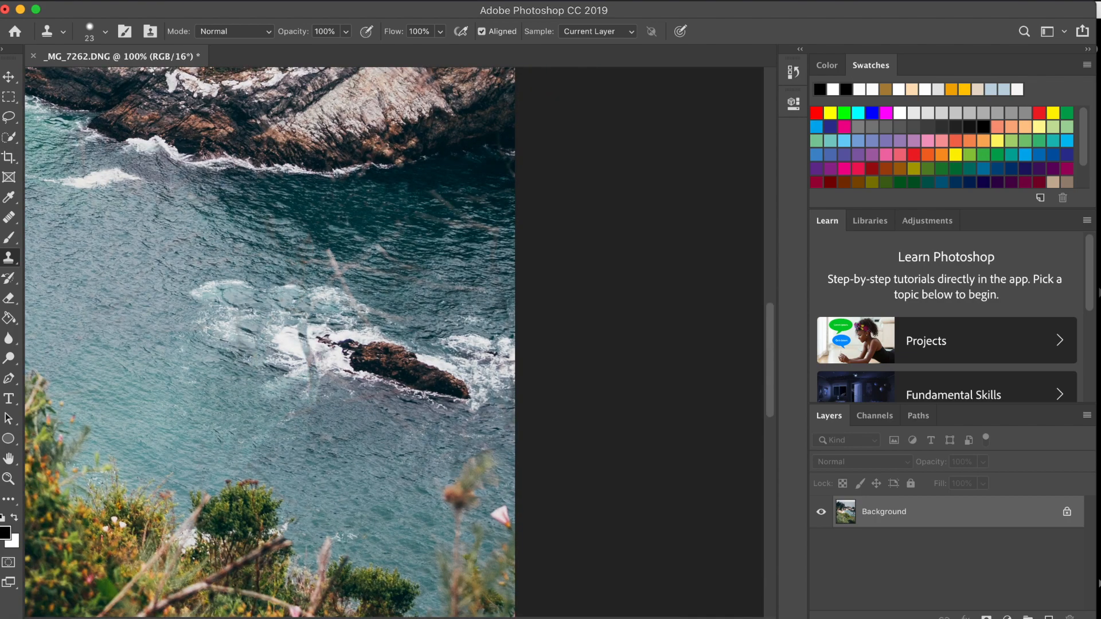
# Step: Sample the white foam and clone it over the smudged branch remnant beside the rock island
pyautogui.keyDown('alt'); pyautogui.click(298, 342); pyautogui.keyUp('alt')
pyautogui.moveTo(311, 338); pyautogui.dragTo(310, 359)
pyautogui.keyDown('alt'); pyautogui.click(299, 344); pyautogui.keyUp('alt')
# Step: Sample dark water and clone out the remaining twigs above the foam
pyautogui.keyDown('alt'); pyautogui.click(268, 257); pyautogui.keyUp('alt')
pyautogui.moveTo(328, 251)
pyautogui.mouseDown()
pyautogui.moveTo(314, 259)
pyautogui.moveTo(302, 244)
pyautogui.moveTo(346, 283)
pyautogui.moveTo(337, 265)
pyautogui.mouseUp()
pyautogui.keyDown('alt'); pyautogui.click(365, 273); pyautogui.keyUp('alt')
pyautogui.moveTo(376, 247); pyautogui.dragTo(408, 274)
# Step: Sample the water below the foam and clone over the smudge left beneath it
pyautogui.keyDown('alt'); pyautogui.click(309, 414); pyautogui.keyUp('alt')
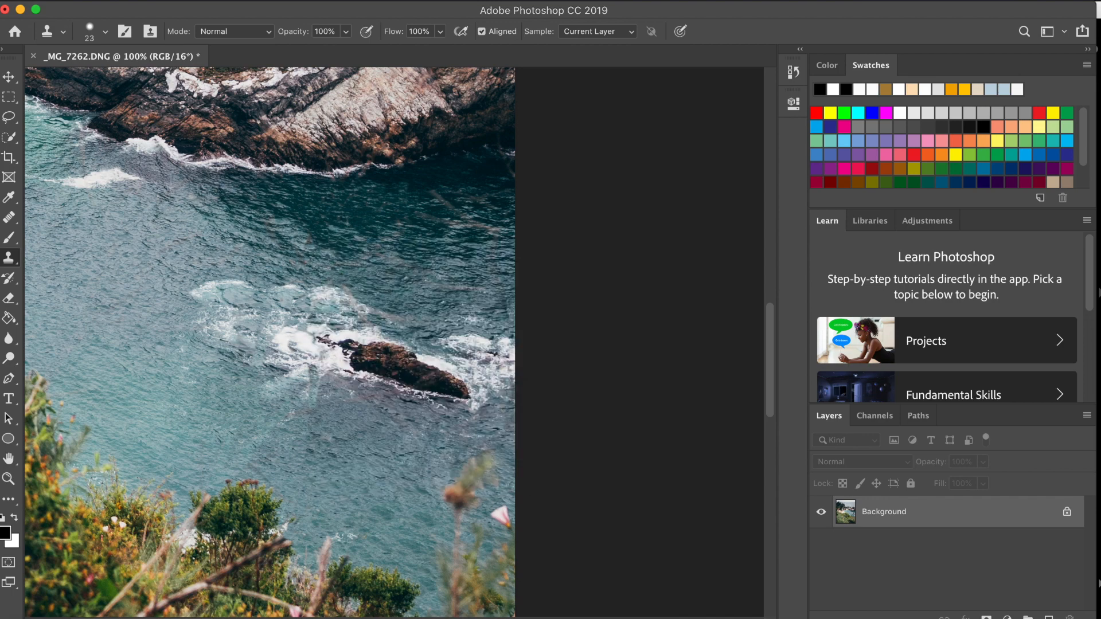
pyautogui.moveTo(313, 396); pyautogui.dragTo(307, 378)
pyautogui.press('super+minus')
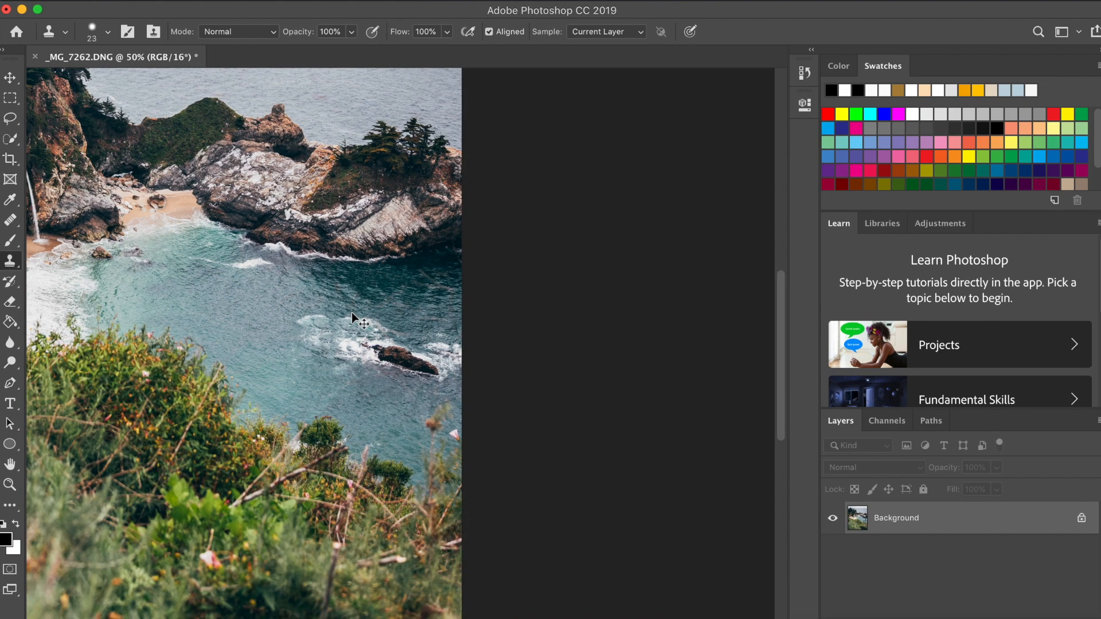
pyautogui.press('super+minus')
pyautogui.press('super+minus')
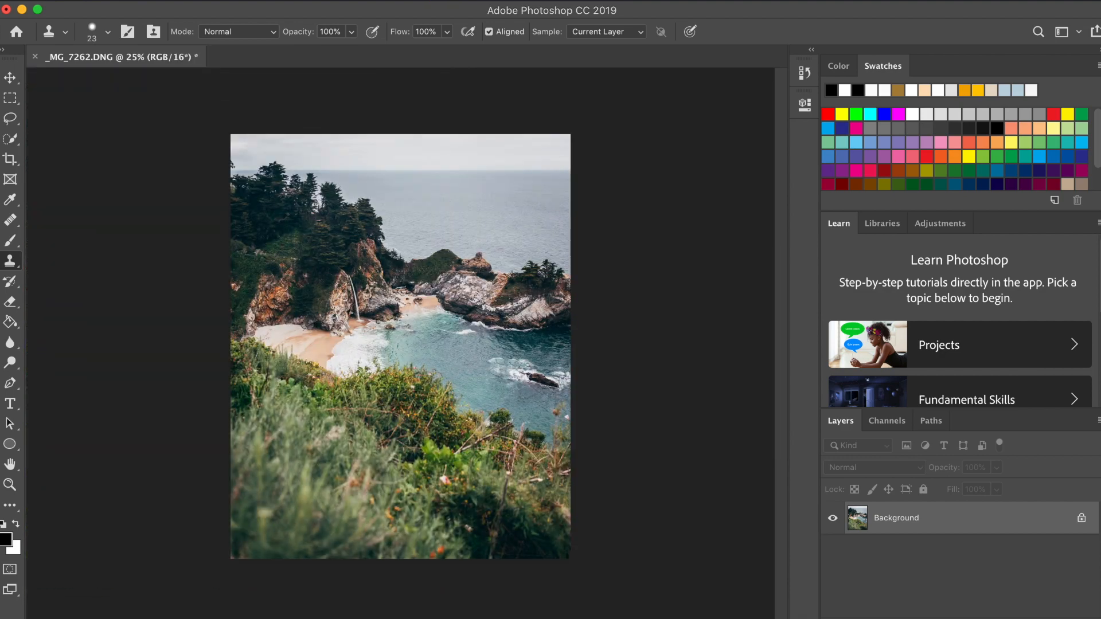
# Step: Clone foliage over the thick dark branch and the curved pale branch below the round bush
pyautogui.press('super+plus')
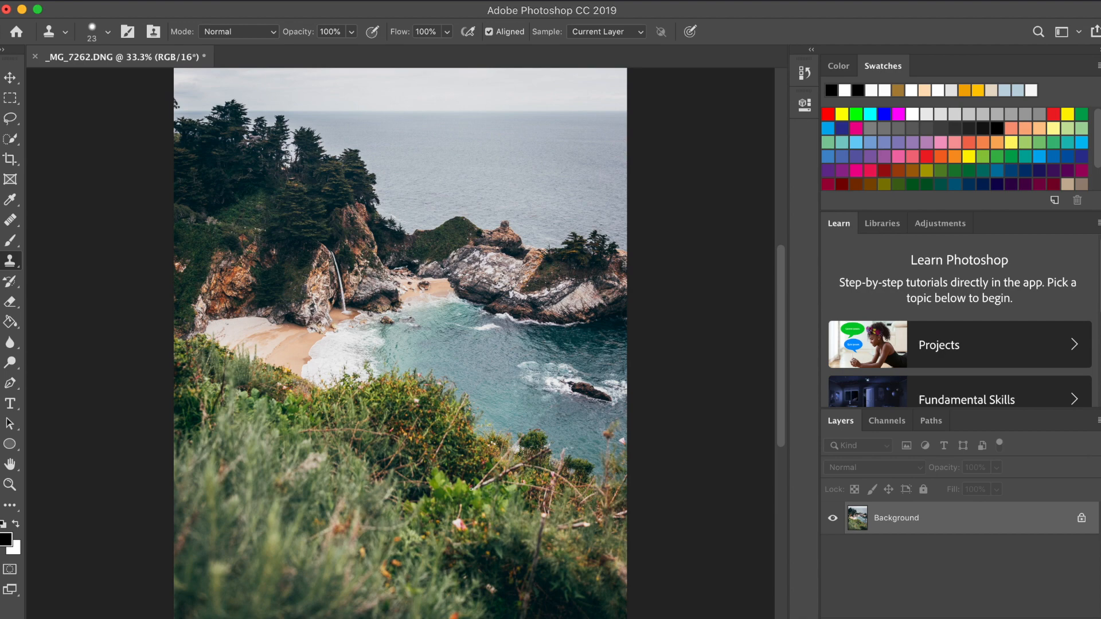
pyautogui.press('super+plus')
pyautogui.hscroll(4, 462, 476)
pyautogui.scroll(-2, 462, 476)
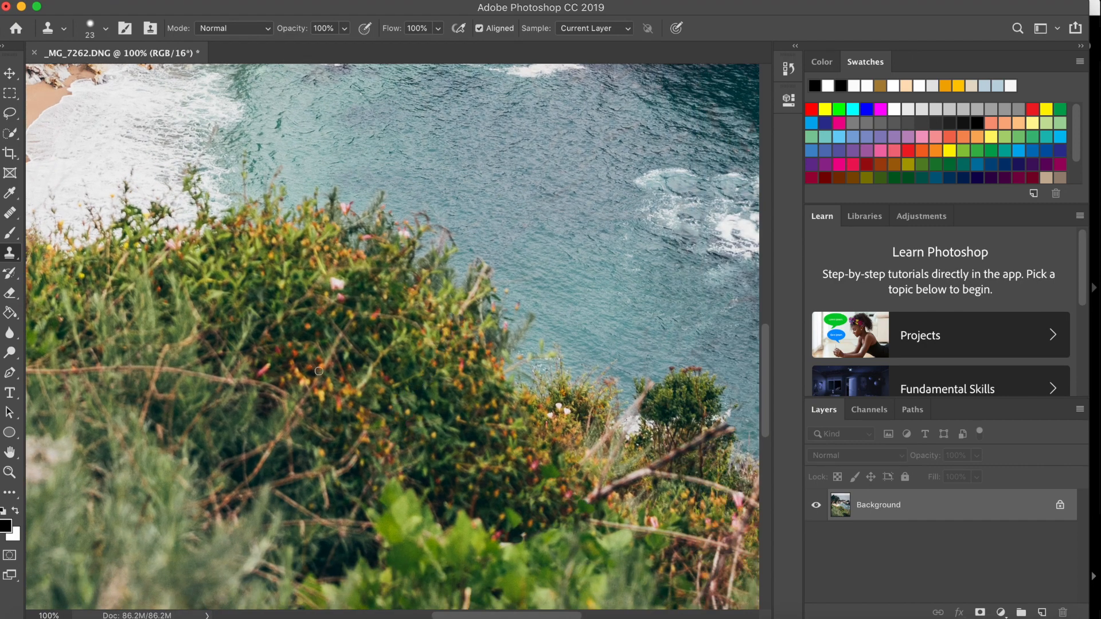
pyautogui.hscroll(5, 372, 396)
pyautogui.scroll(-4, 373, 396)
pyautogui.keyDown('alt'); pyautogui.click(329, 402); pyautogui.keyUp('alt')
pyautogui.moveTo(372, 413)
pyautogui.mouseDown()
pyautogui.moveTo(375, 470)
pyautogui.moveTo(350, 470)
pyautogui.moveTo(369, 494)
pyautogui.moveTo(407, 431)
pyautogui.moveTo(386, 398)
pyautogui.moveTo(360, 403)
pyautogui.moveTo(352, 433)
pyautogui.mouseUp()
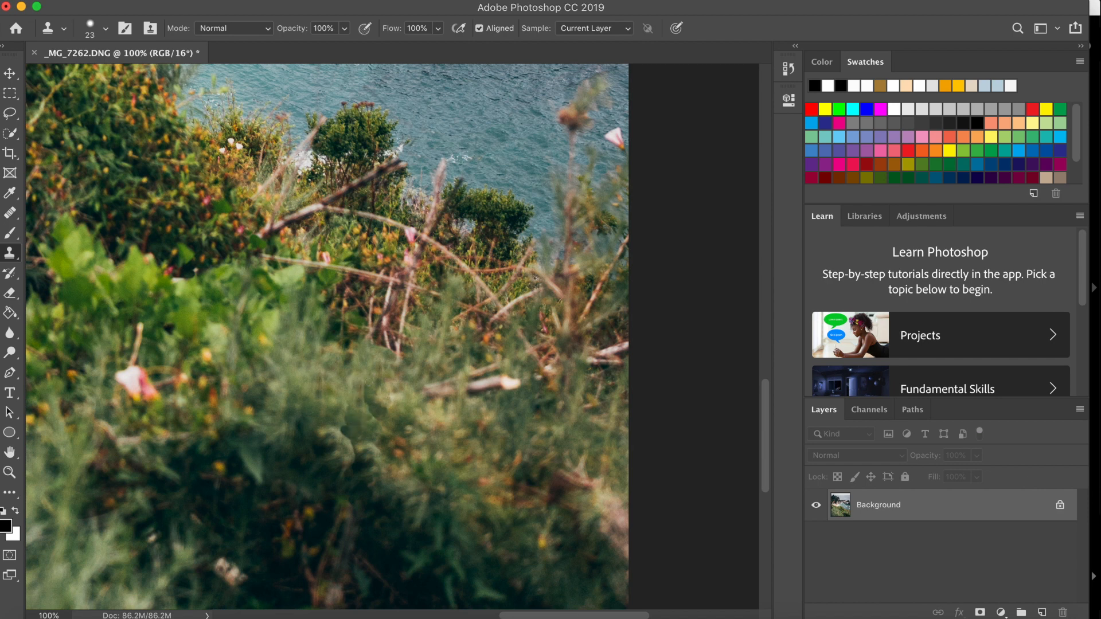
pyautogui.moveTo(350, 185)
pyautogui.mouseDown()
pyautogui.moveTo(276, 229)
pyautogui.moveTo(415, 238)
pyautogui.mouseUp()
# Step: Sample nearby foliage and clone out the long pale twig and the diagonal twig on either side of the dead stalk
pyautogui.keyDown('alt'); pyautogui.click(324, 236); pyautogui.keyUp('alt')
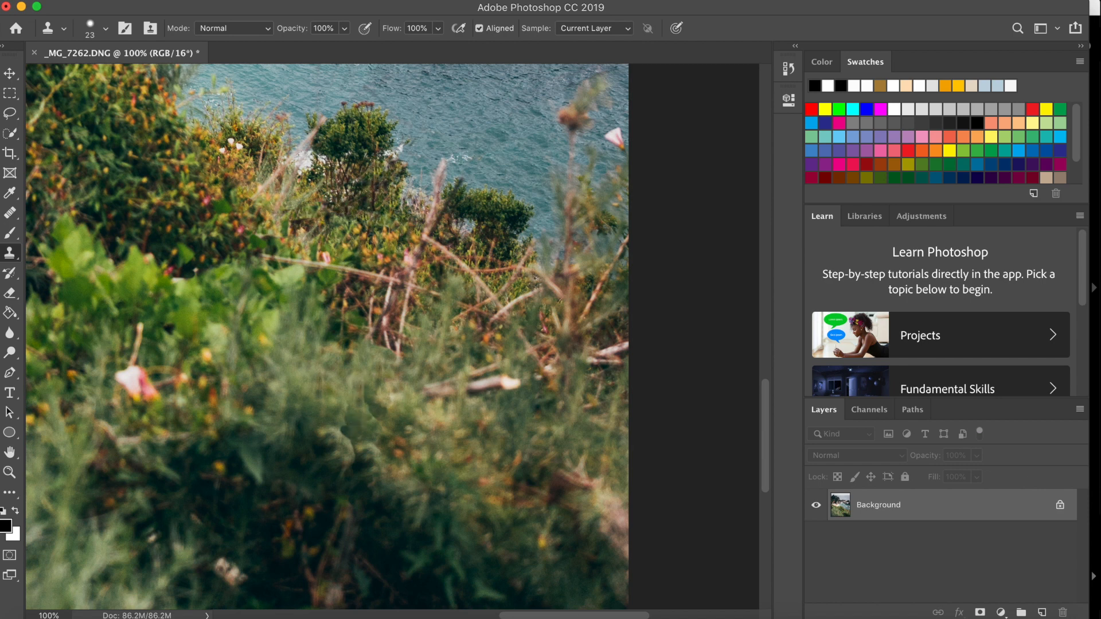
pyautogui.moveTo(266, 258); pyautogui.dragTo(402, 282)
pyautogui.keyDown('alt'); pyautogui.click(480, 237); pyautogui.keyUp('alt')
pyautogui.moveTo(429, 236); pyautogui.dragTo(458, 263)
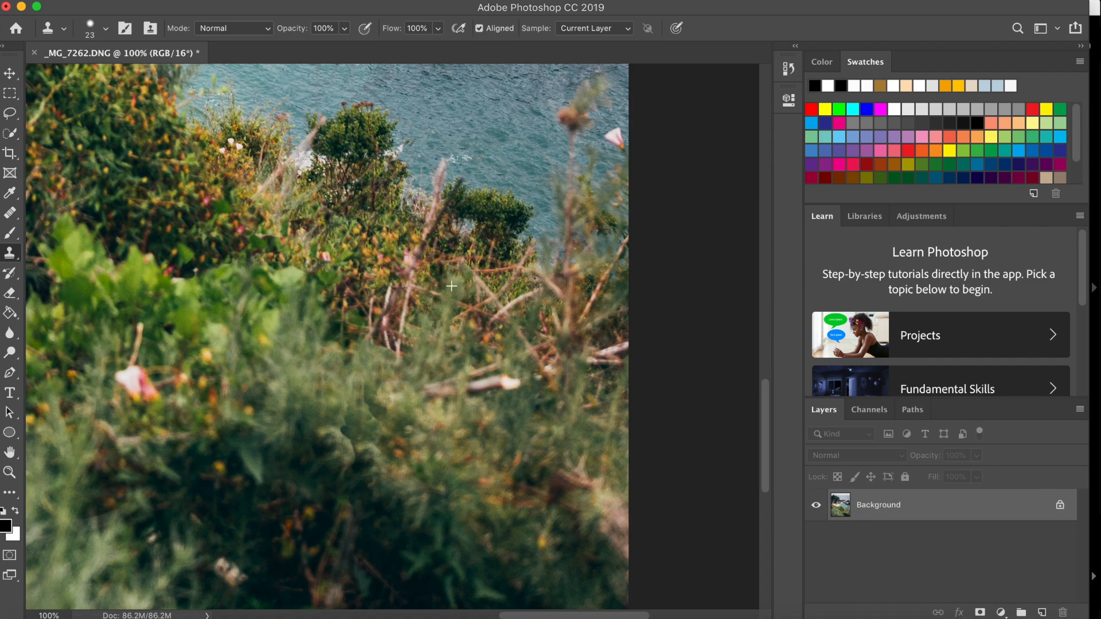
# Step: Clone grass over the broken pale log in the foreground
pyautogui.scroll(-2, 470, 287)
pyautogui.hscroll(1, 470, 287)
pyautogui.moveTo(426, 341); pyautogui.dragTo(465, 352)
pyautogui.moveTo(494, 346); pyautogui.dragTo(518, 340)
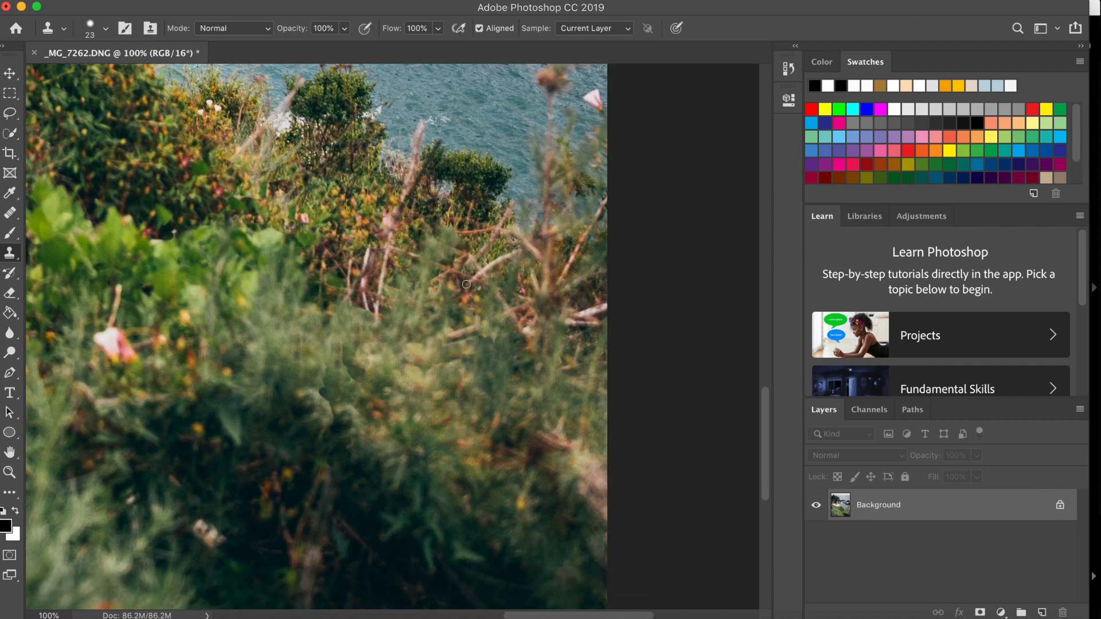
# Step: Sample nearby foliage and clone out the pale twig beside the round bush
pyautogui.press('super+minus')
pyautogui.press('super+minus')
pyautogui.press('super+minus')
pyautogui.press('super+plus')
pyautogui.press('super+plus')
pyautogui.keyDown('alt'); pyautogui.click(318, 216); pyautogui.keyUp('alt')
pyautogui.moveTo(288, 217); pyautogui.dragTo(305, 198)
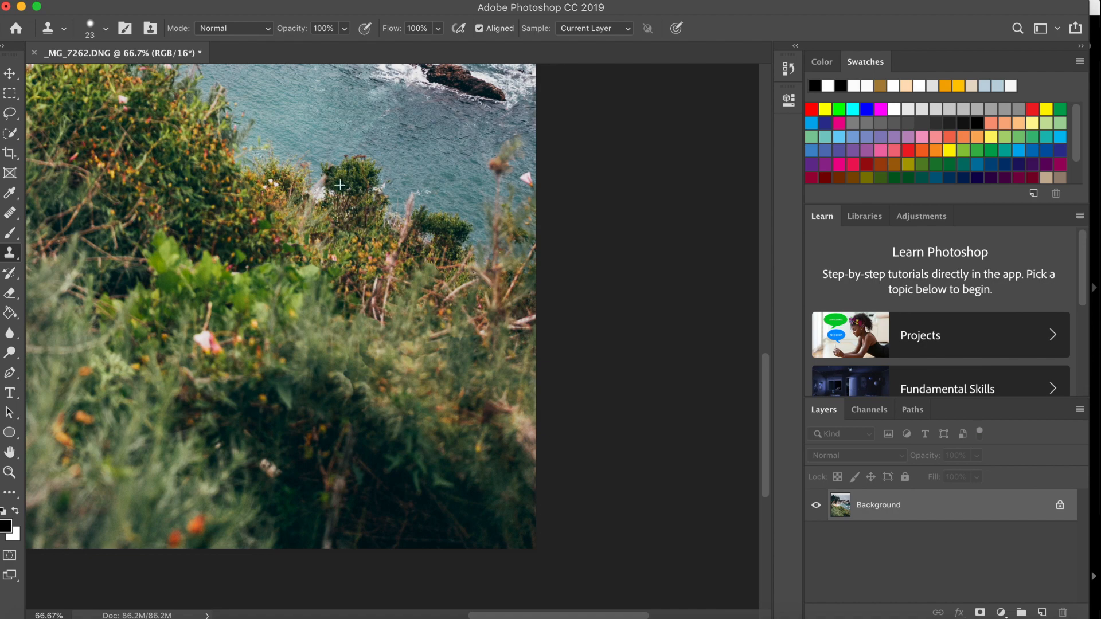
# Step: Examine the whole photo for remaining distracting branches and blemishes
pyautogui.press('super+minus')
pyautogui.press('super+minus')
pyautogui.press('super+minus')
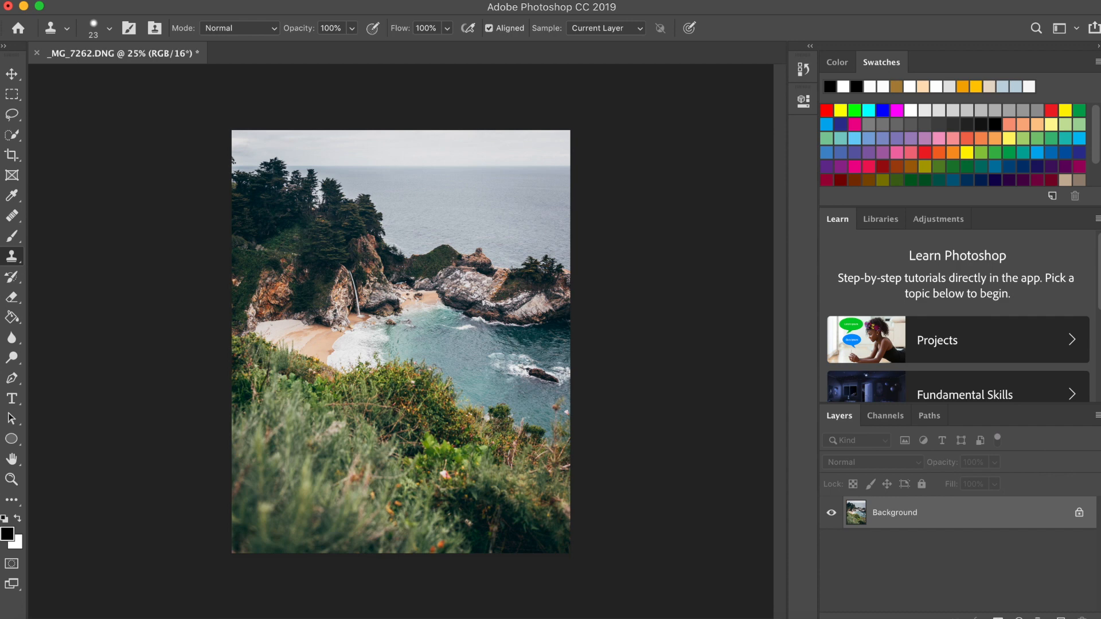
pyautogui.press('super+plus')
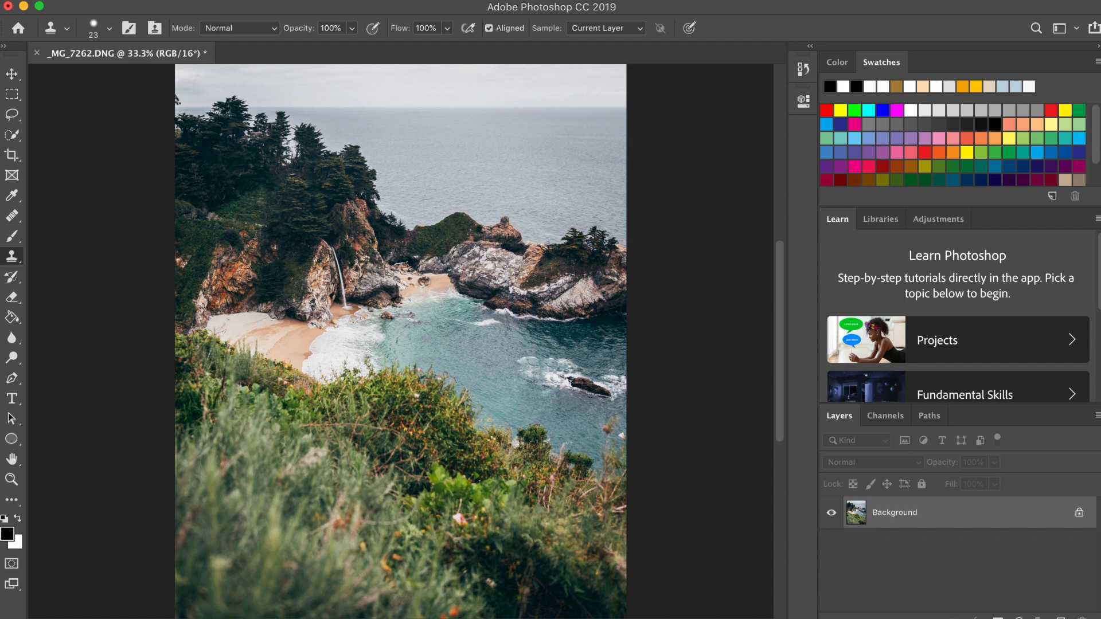
pyautogui.scroll(-2, 558, 590)
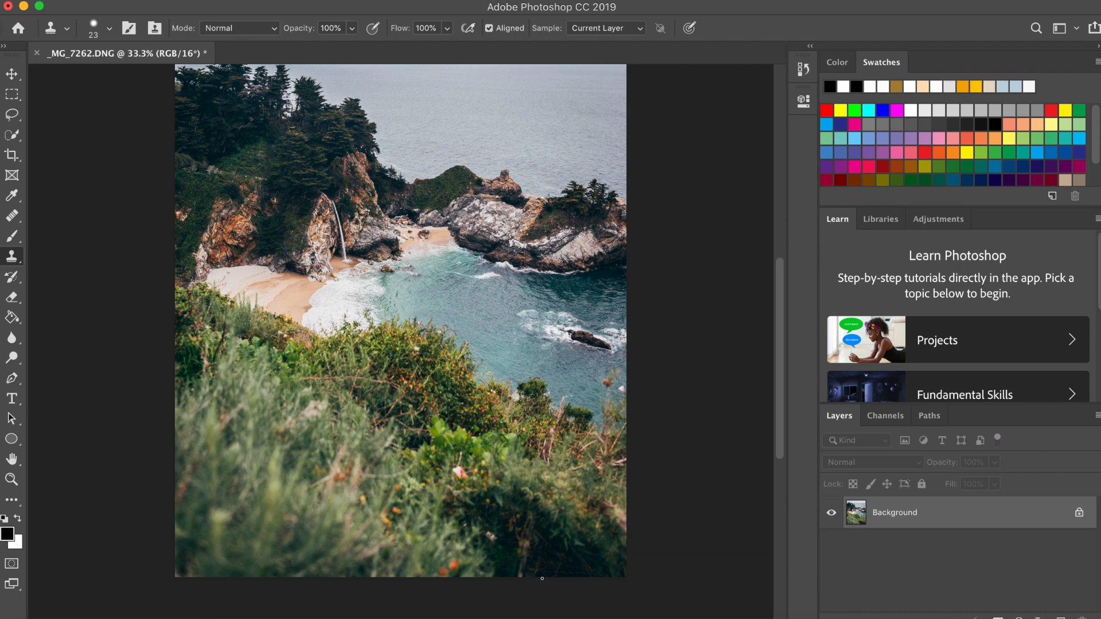
pyautogui.scroll(1, 444, 473)
pyautogui.hscroll(-1, 445, 474)
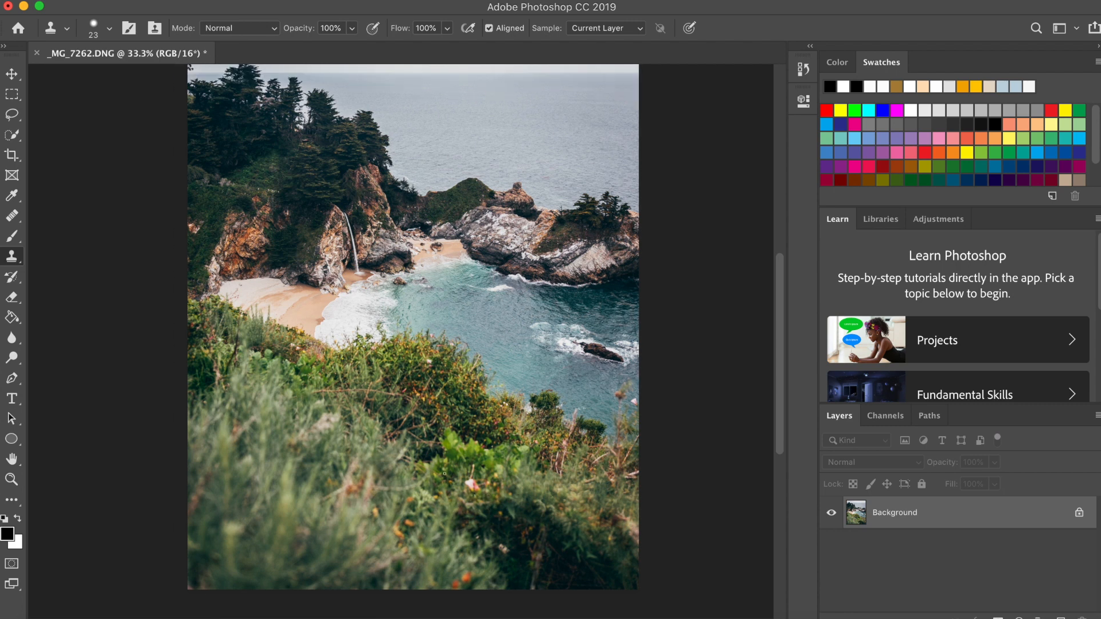
pyautogui.scroll(1, 415, 433)
pyautogui.hscroll(-1, 416, 433)
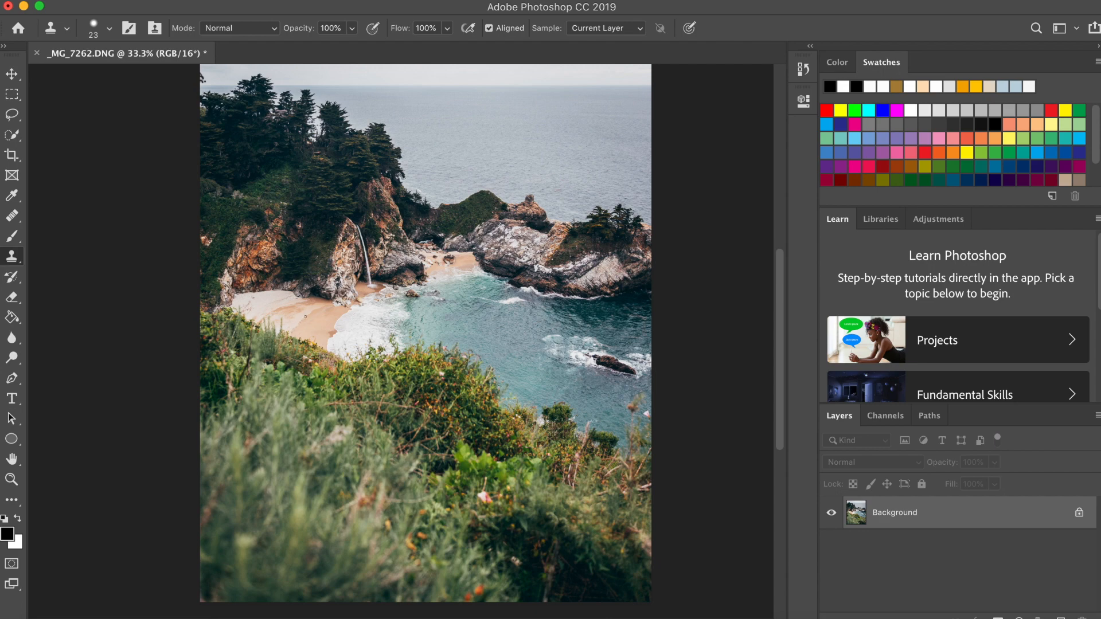
# Step: Switch to the Healing Brush for the beach sand and set its brush size to 32 px
pyautogui.scroll(4, 296, 330)
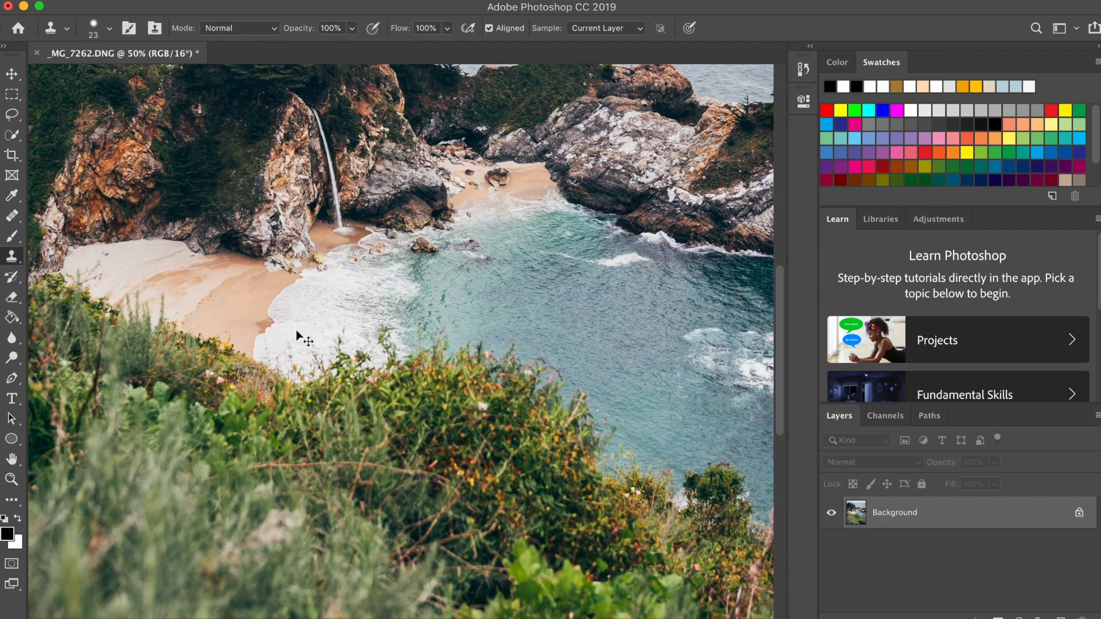
pyautogui.hscroll(-2, 296, 330)
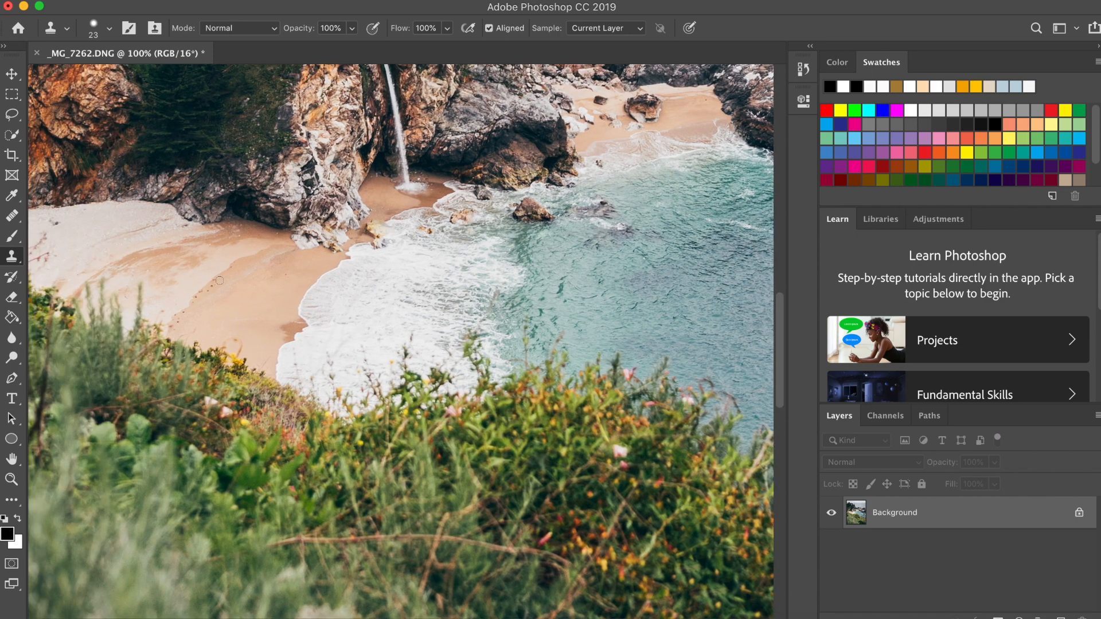
pyautogui.hscroll(-2, 218, 287)
pyautogui.scroll(1, 218, 286)
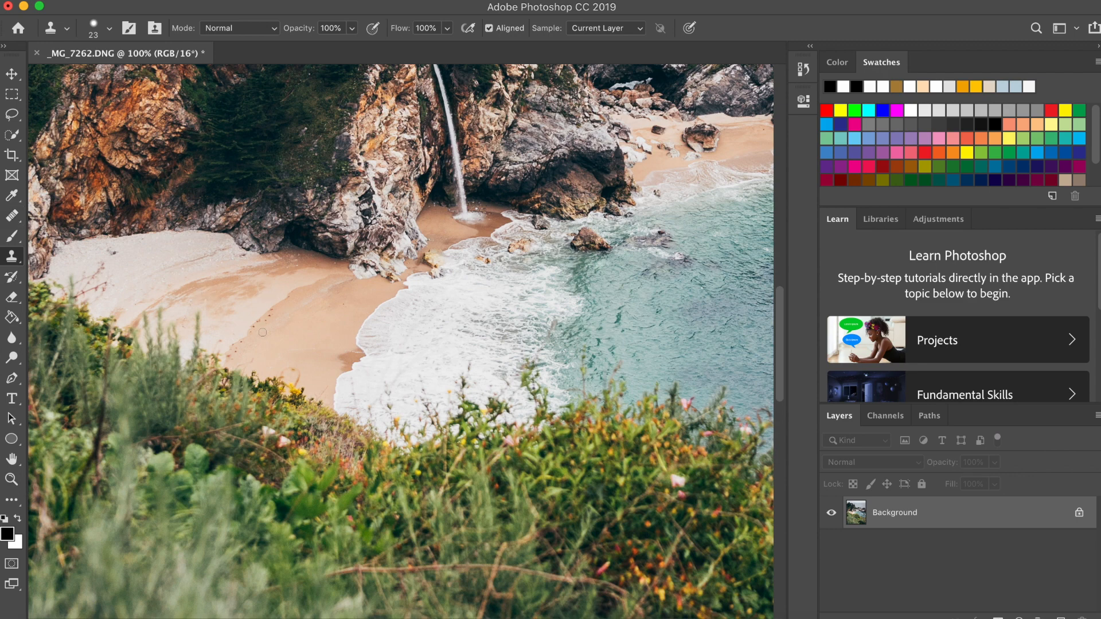
pyautogui.click(14, 217)
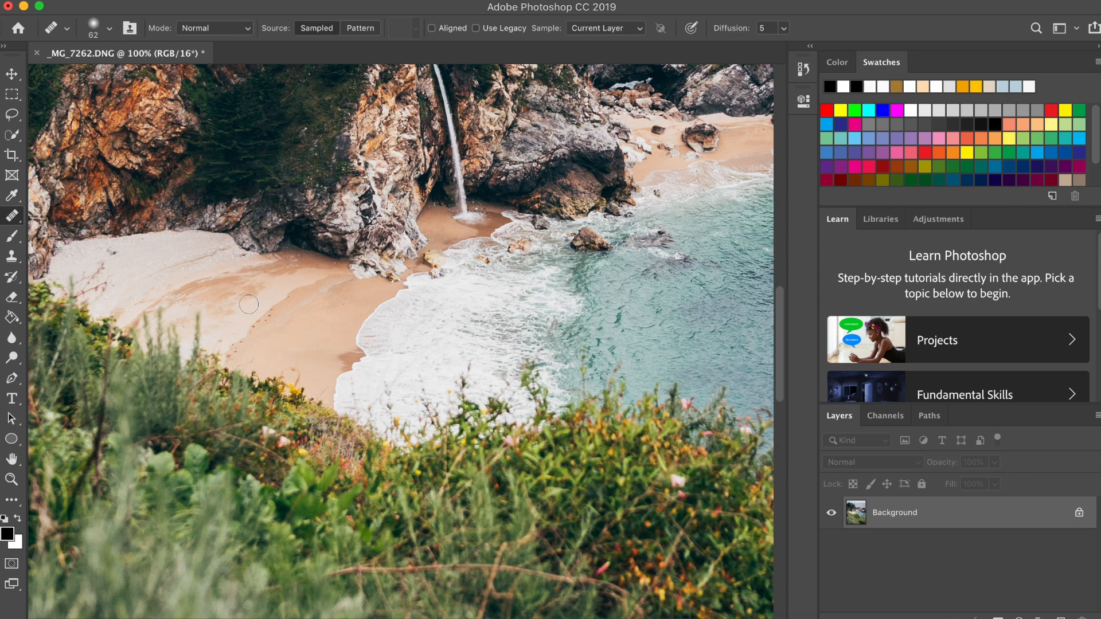
pyautogui.click(109, 28)
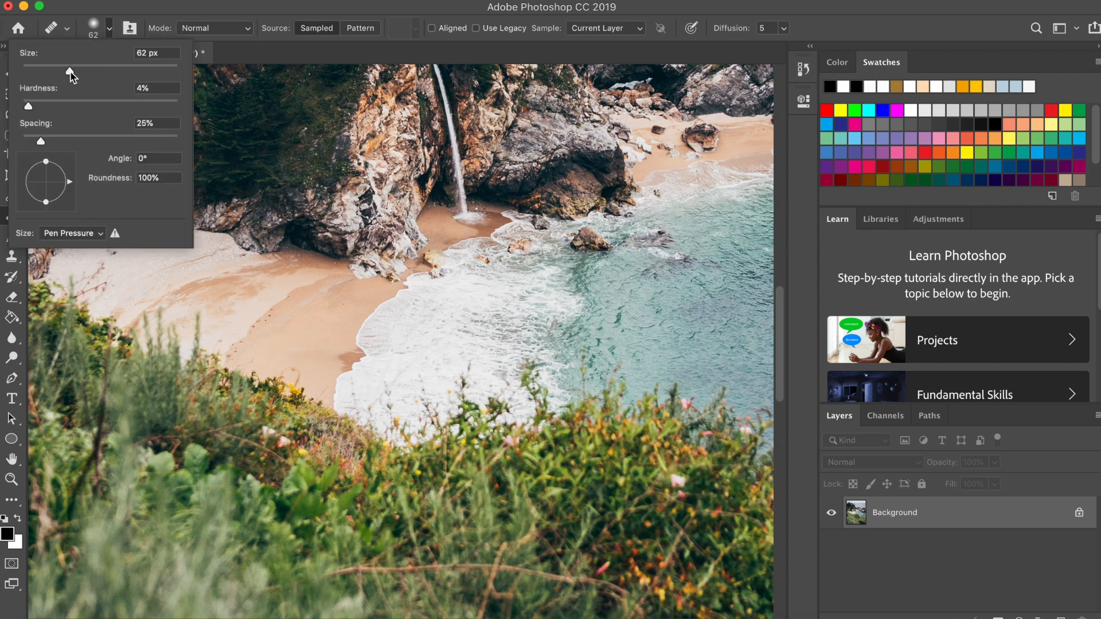
pyautogui.moveTo(70, 72); pyautogui.dragTo(46, 73)
# Step: Sample clean sand and heal the small dark marks on the beach between the foliage and the surf
pyautogui.keyDown('alt'); pyautogui.click(258, 308); pyautogui.keyUp('alt')
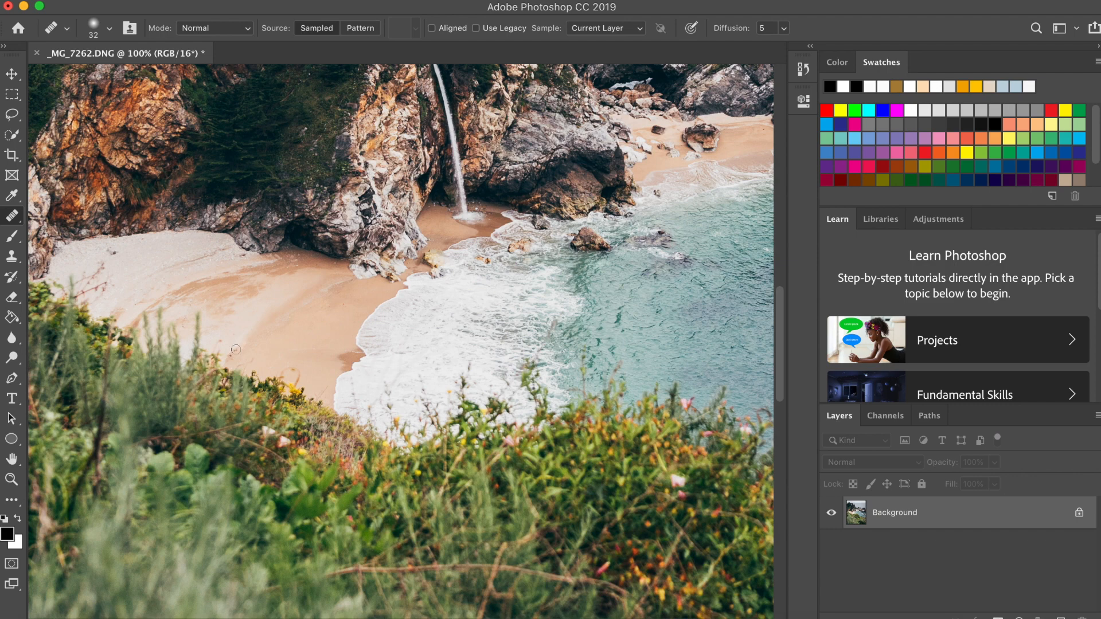
pyautogui.moveTo(238, 346)
pyautogui.mouseDown()
pyautogui.moveTo(230, 357)
pyautogui.moveTo(234, 347)
pyautogui.mouseUp()
pyautogui.keyDown('alt'); pyautogui.click(248, 314); pyautogui.keyUp('alt')
# Step: Examine the healed beach sand, shoreline and cove water up close for remaining marks
pyautogui.press('super+plus')
pyautogui.press('super+plus')
pyautogui.press('super+plus')
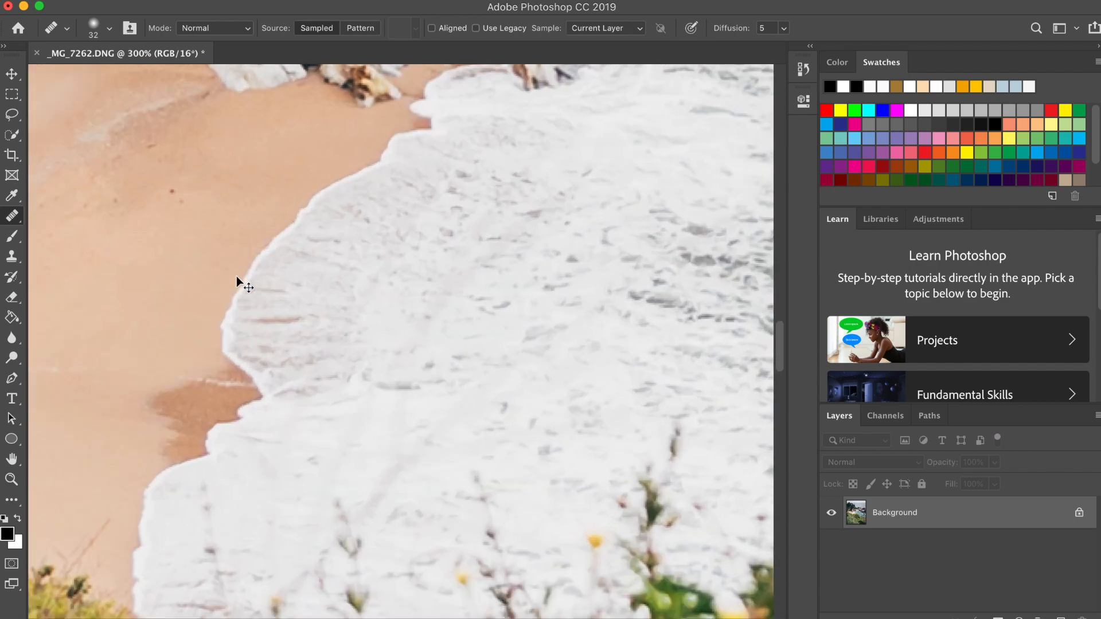
pyautogui.hscroll(-6, 236, 276)
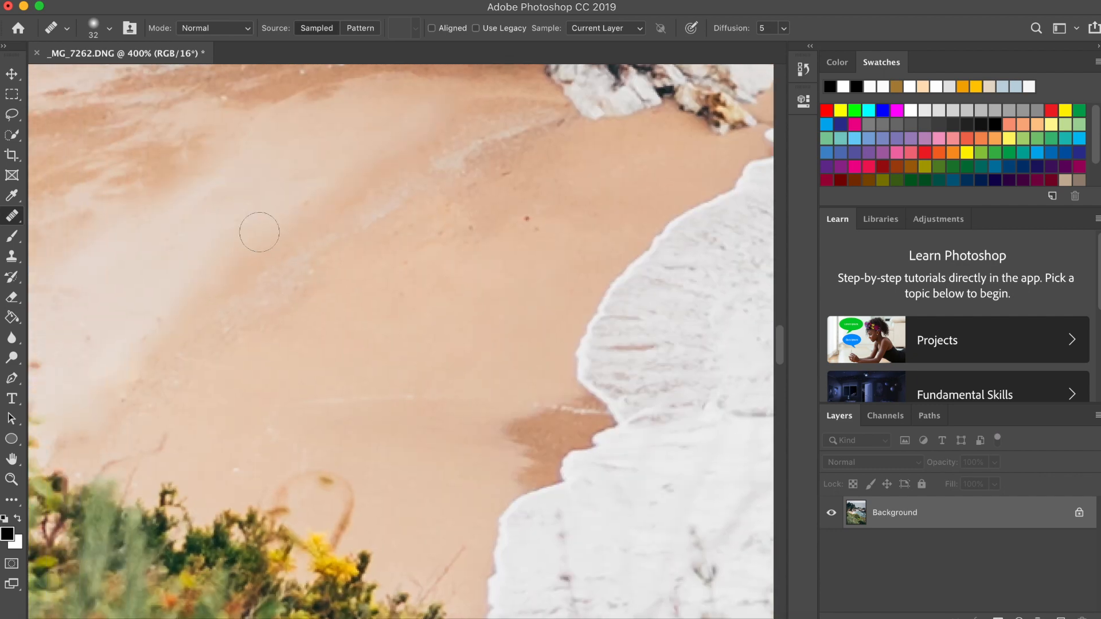
pyautogui.hscroll(-2, 172, 274)
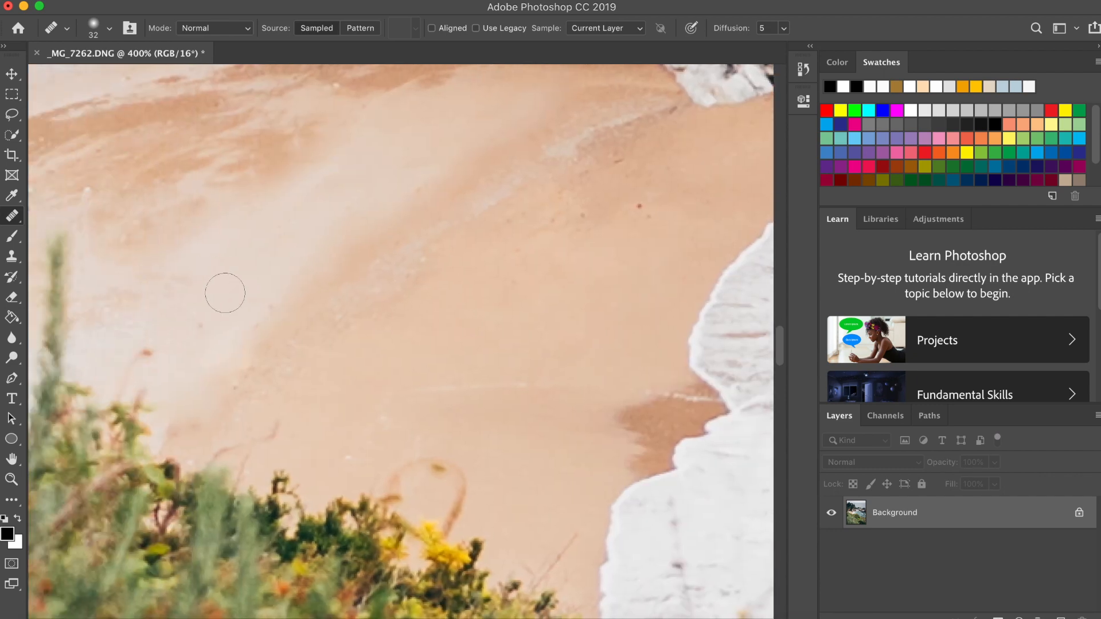
pyautogui.scroll(4, 380, 252)
pyautogui.hscroll(3, 381, 252)
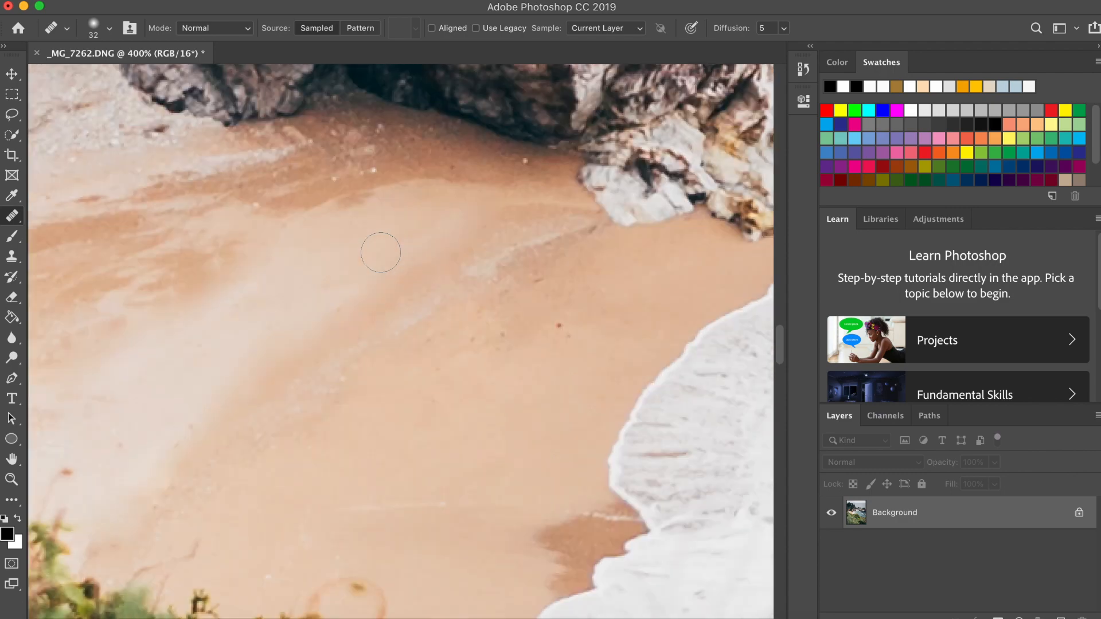
pyautogui.scroll(2, 381, 252)
pyautogui.hscroll(8, 524, 297)
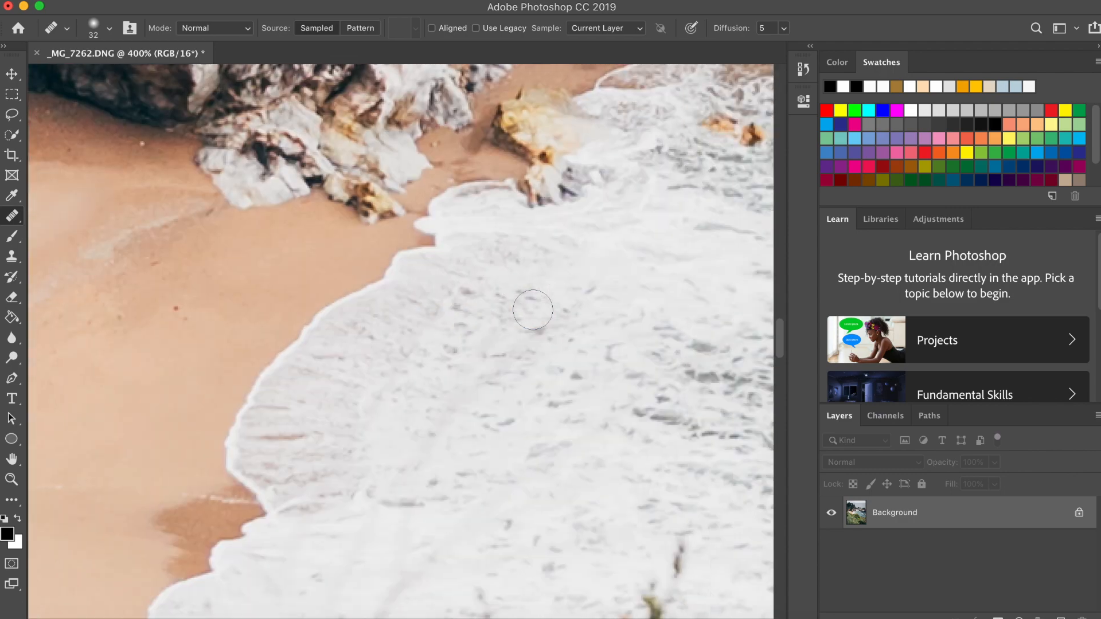
pyautogui.scroll(-4, 532, 309)
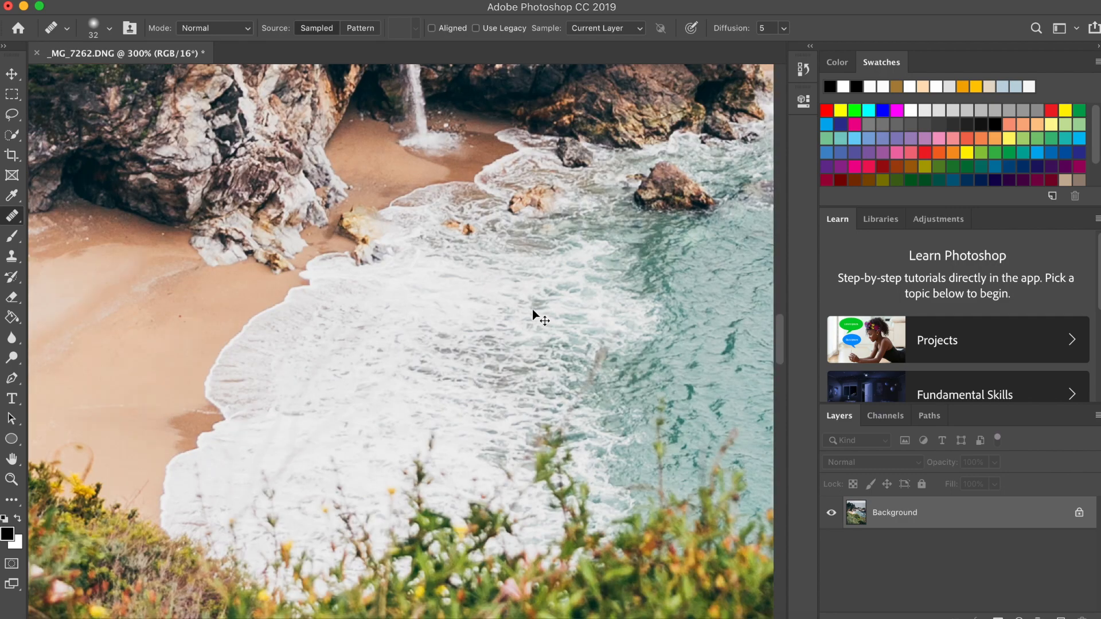
pyautogui.scroll(-5, 532, 310)
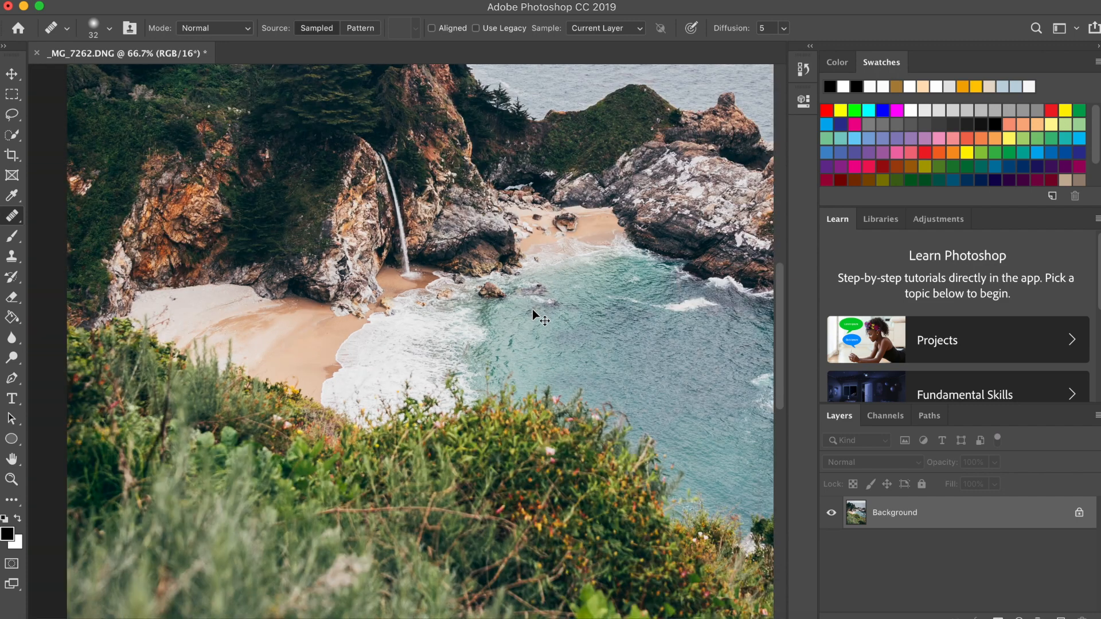
pyautogui.scroll(2, 532, 308)
pyautogui.hscroll(-5, 591, 385)
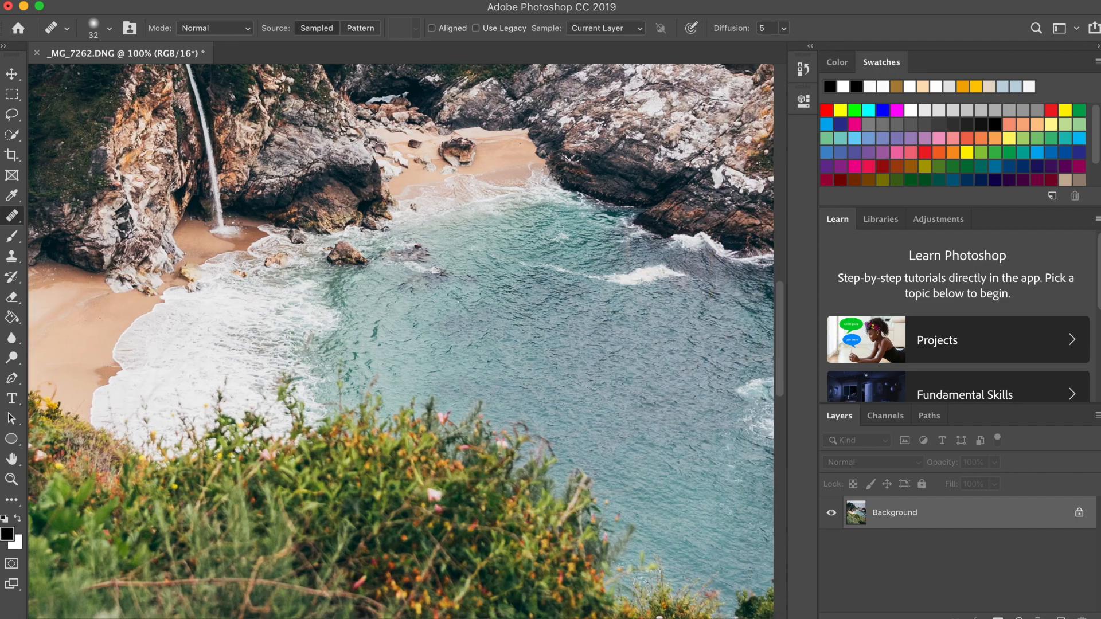
pyautogui.hscroll(3, 592, 385)
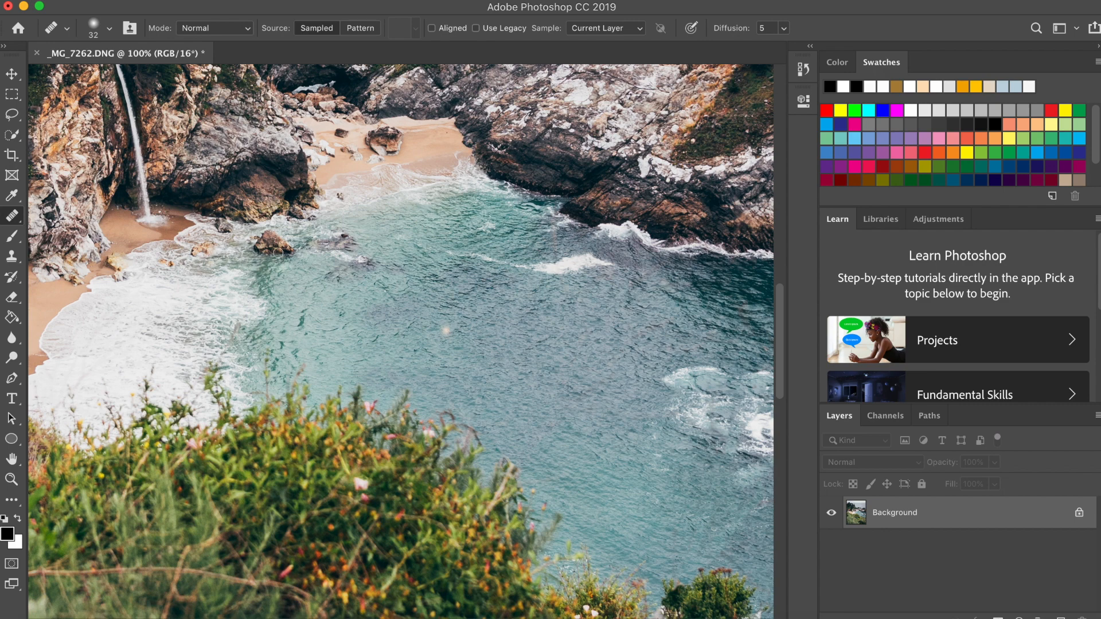
pyautogui.hscroll(-6, 586, 330)
pyautogui.hscroll(-6, 278, 253)
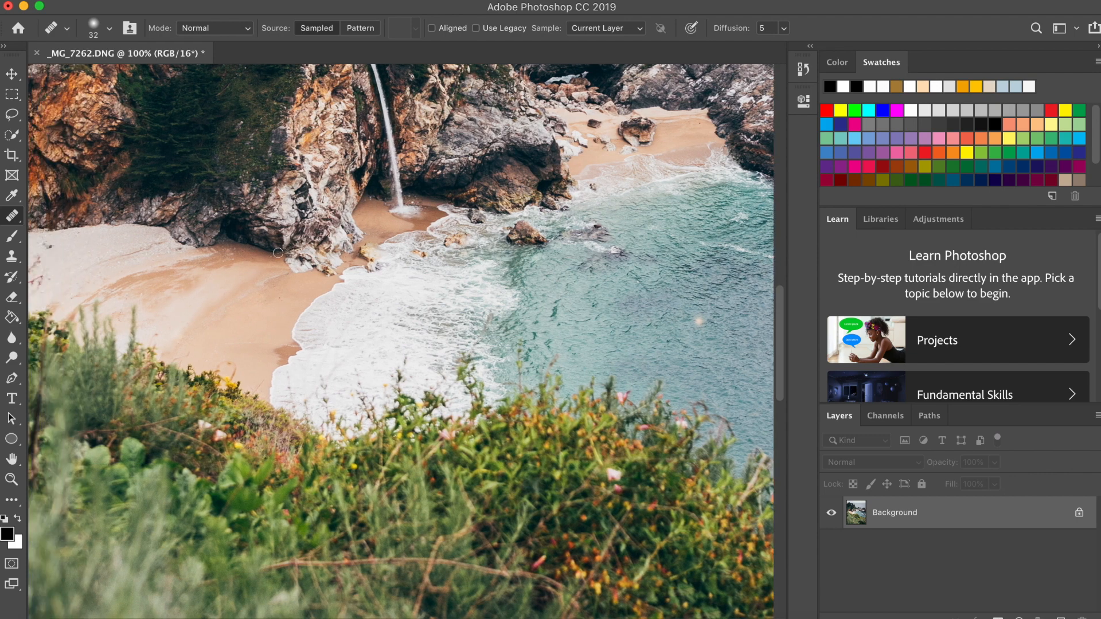
pyautogui.hscroll(-5, 278, 253)
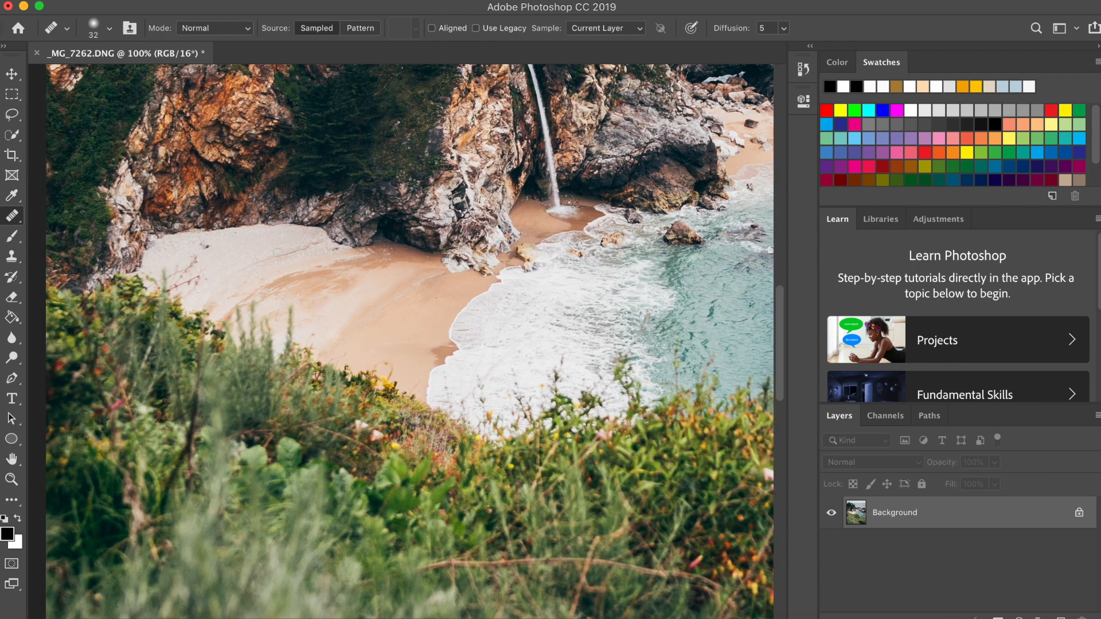
pyautogui.hscroll(2, 278, 253)
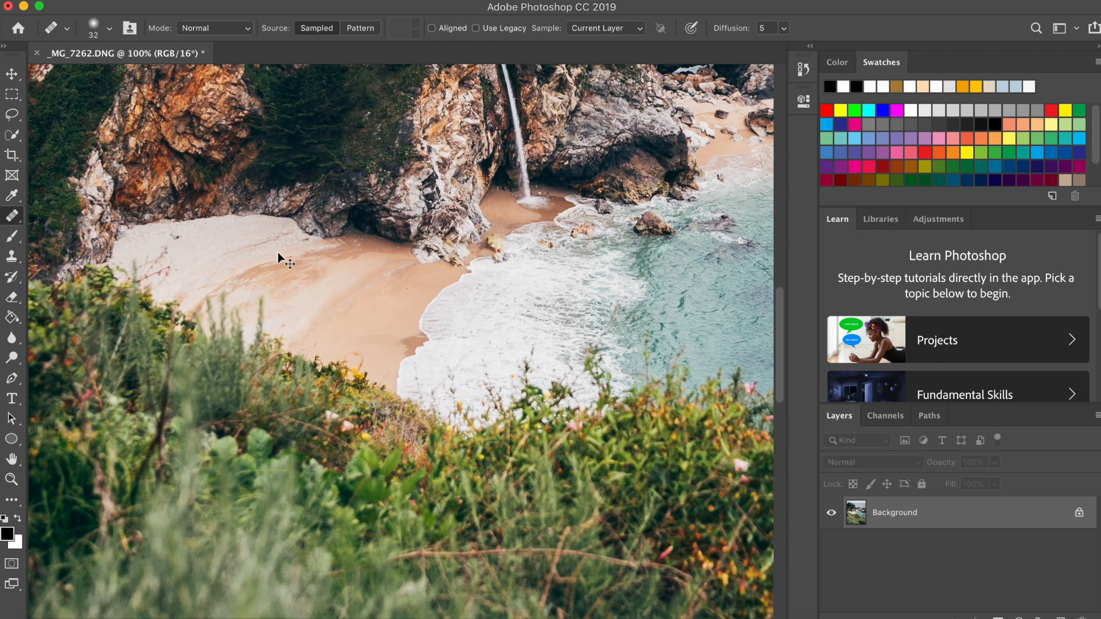
# Step: Sample clear sky and heal away the stray dark branch above the horizon at the photo's left edge
pyautogui.press('super+minus')
pyautogui.press('super+minus')
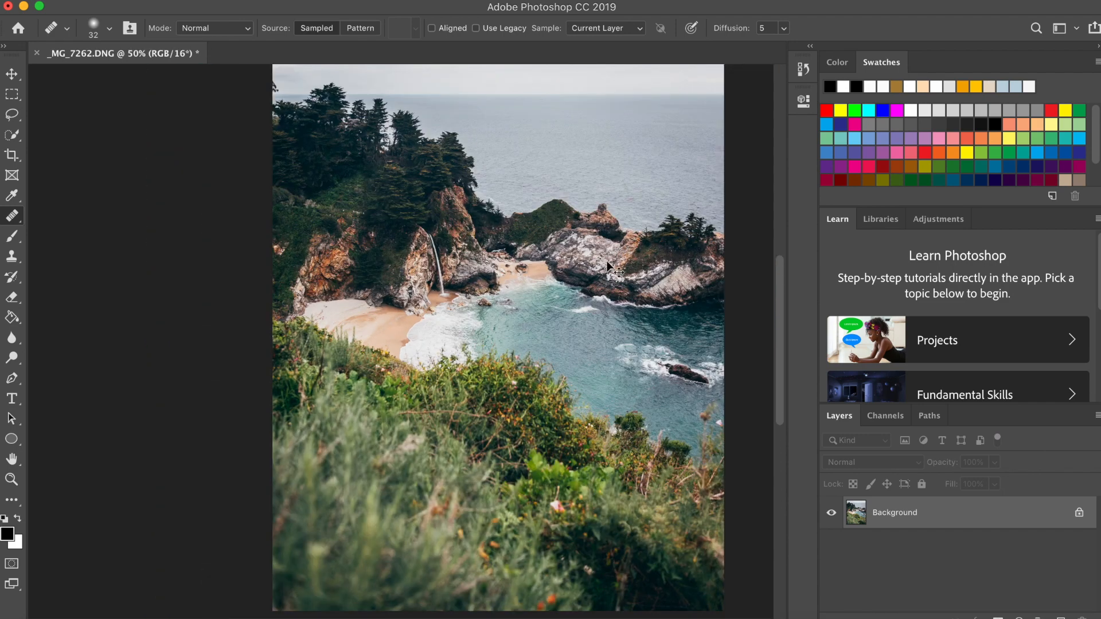
pyautogui.scroll(1, 603, 262)
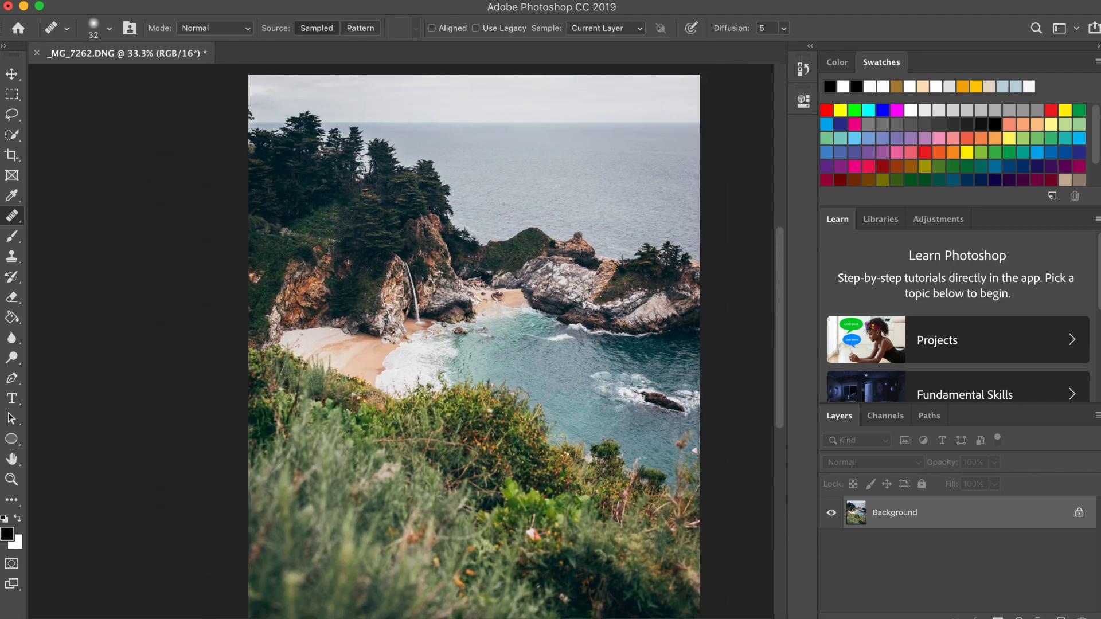
pyautogui.scroll(-1, 619, 265)
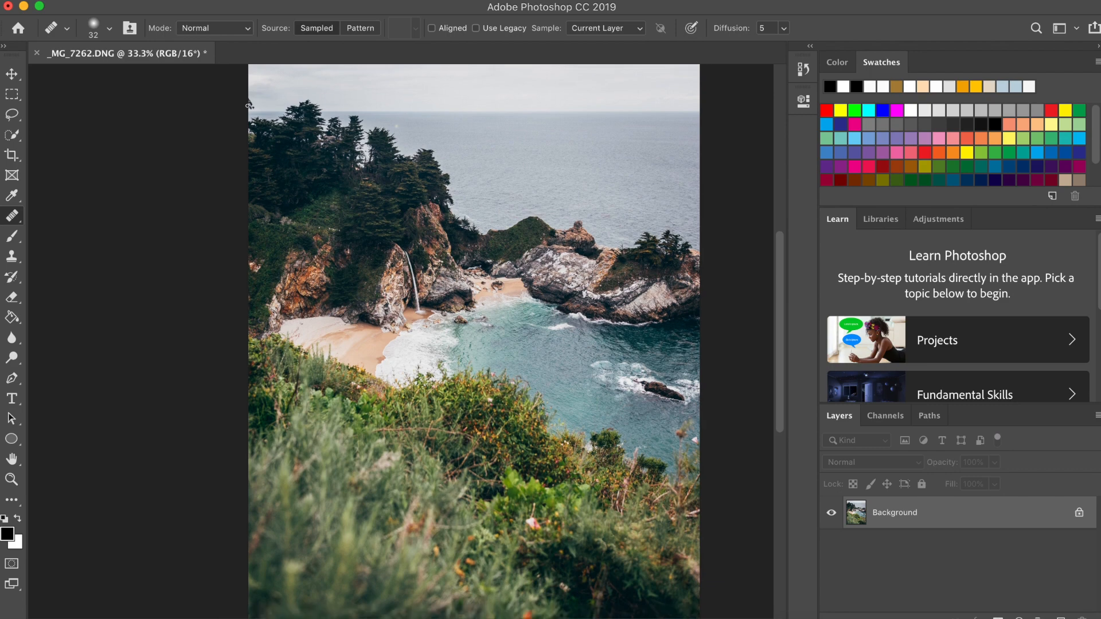
pyautogui.press('super+equal')
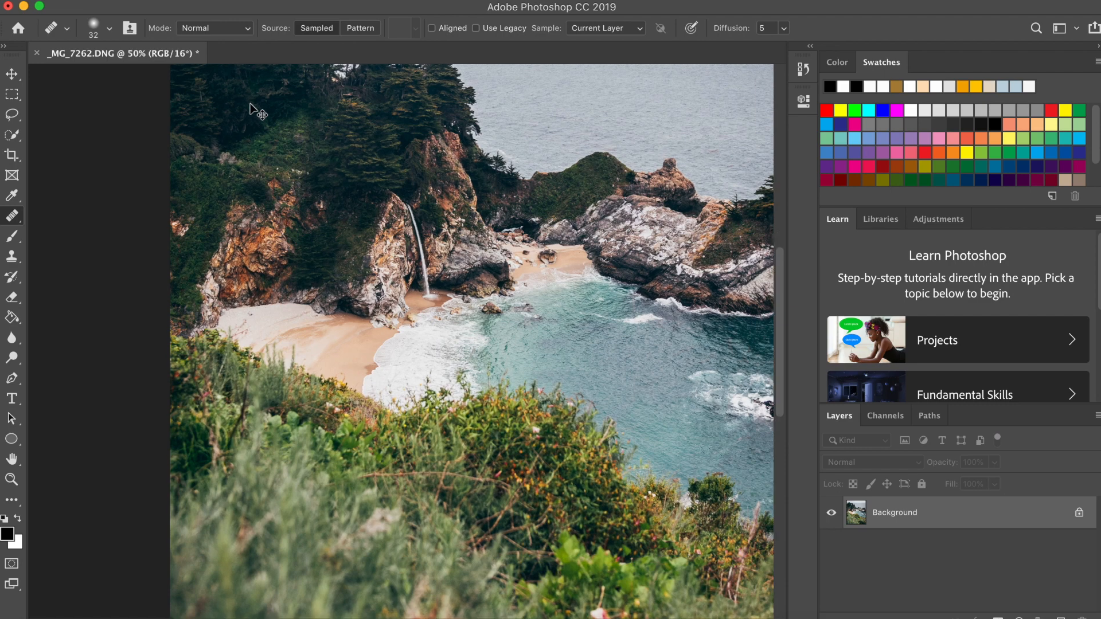
pyautogui.press('super+equal')
pyautogui.scroll(5, 250, 104)
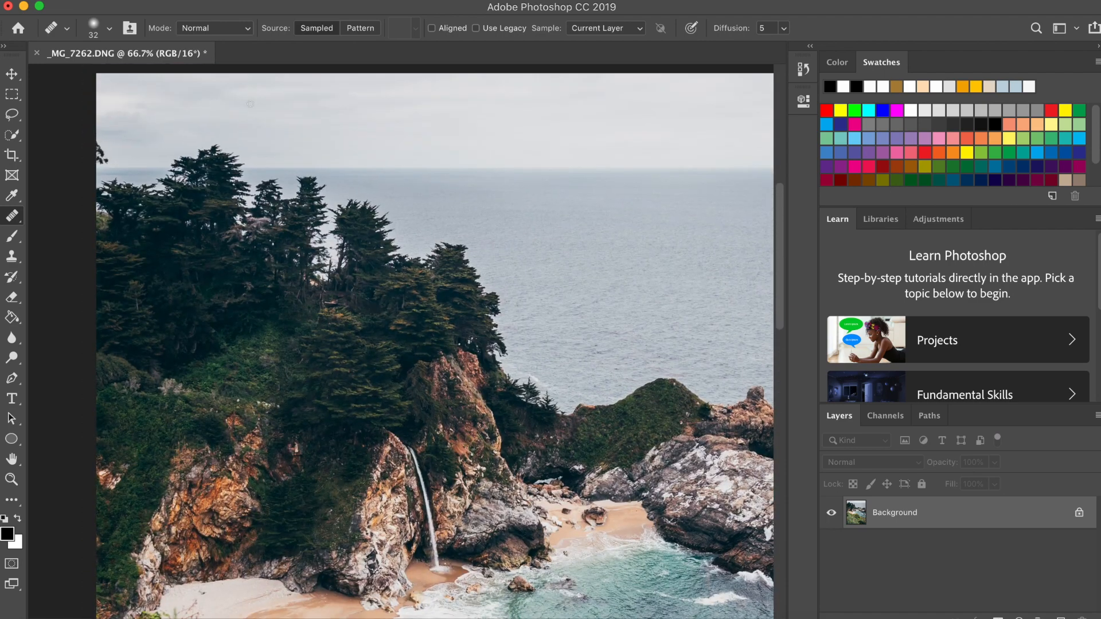
pyautogui.hscroll(-3, 250, 104)
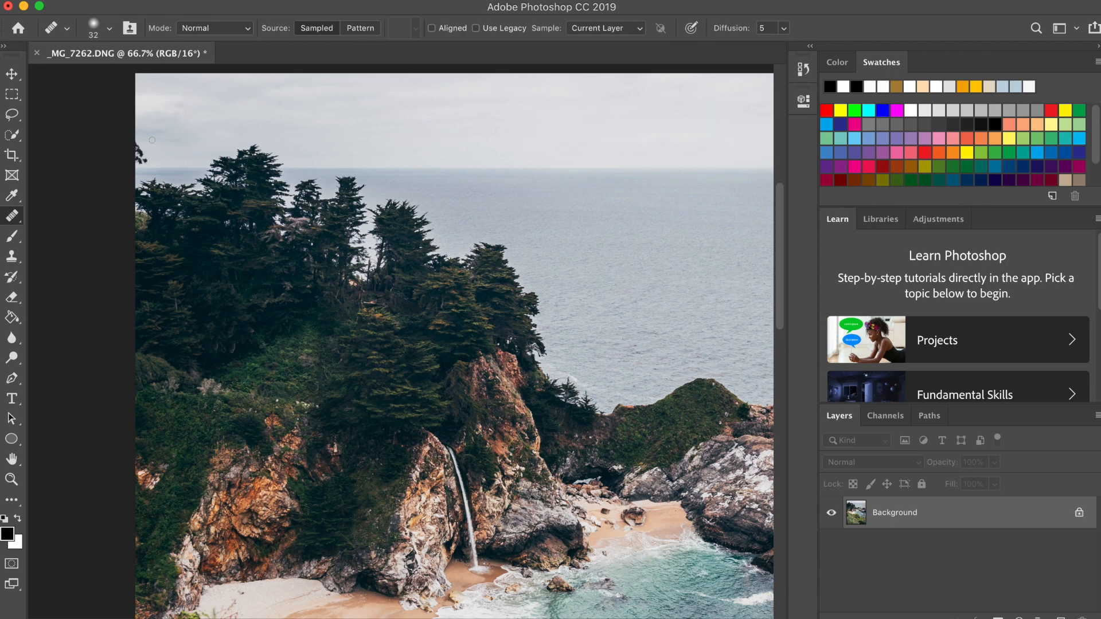
pyautogui.press('alt')
pyautogui.keyDown('alt'); pyautogui.click(185, 129); pyautogui.keyUp('alt')
pyautogui.moveTo(132, 145)
pyautogui.mouseDown()
pyautogui.moveTo(133, 163)
pyautogui.moveTo(139, 144)
pyautogui.moveTo(156, 149)
pyautogui.mouseUp()
# Step: Examine the healed sky beside the trees and review the whole retouched photo
pyautogui.hscroll(5, 227, 145)
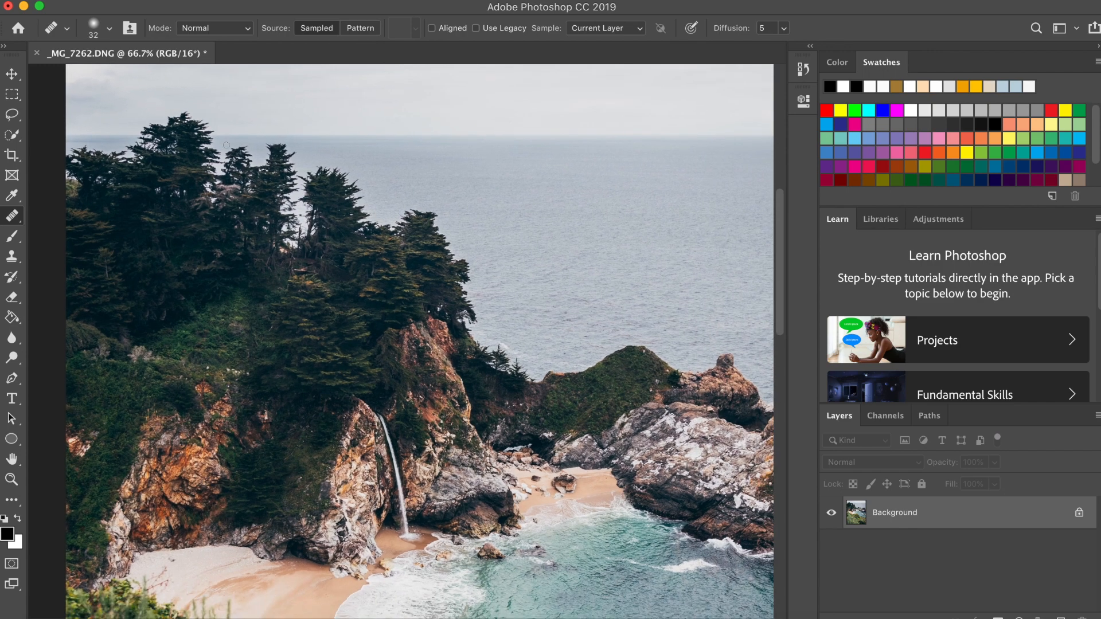
pyautogui.hscroll(-1, 226, 145)
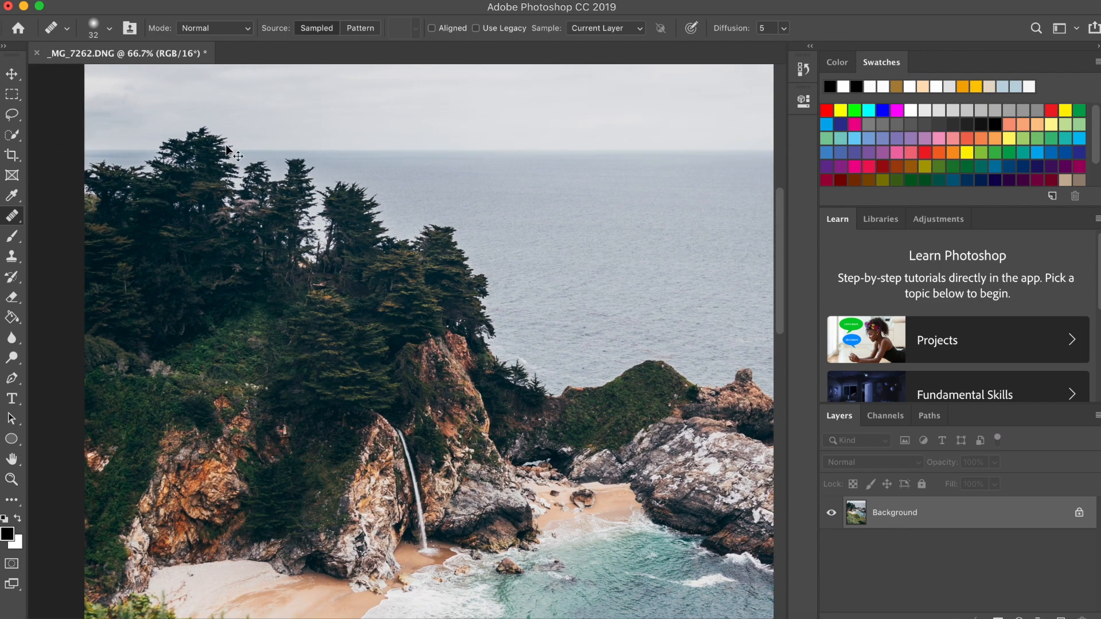
pyautogui.hotkey('ctrl', '-')
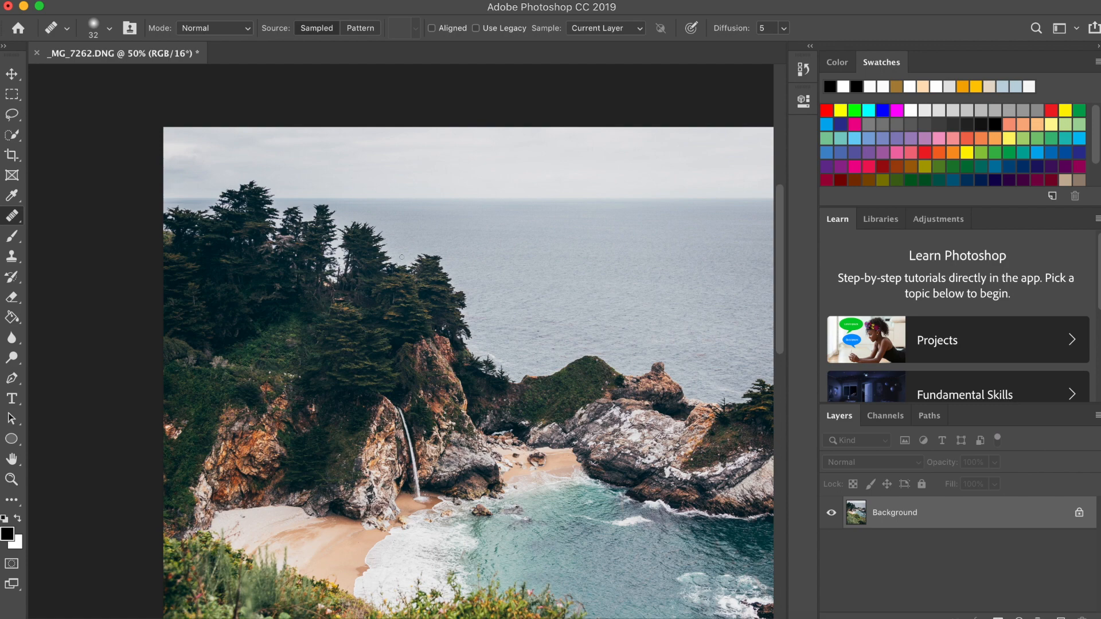
pyautogui.scroll(-6, 402, 257)
pyautogui.hscroll(4, 401, 256)
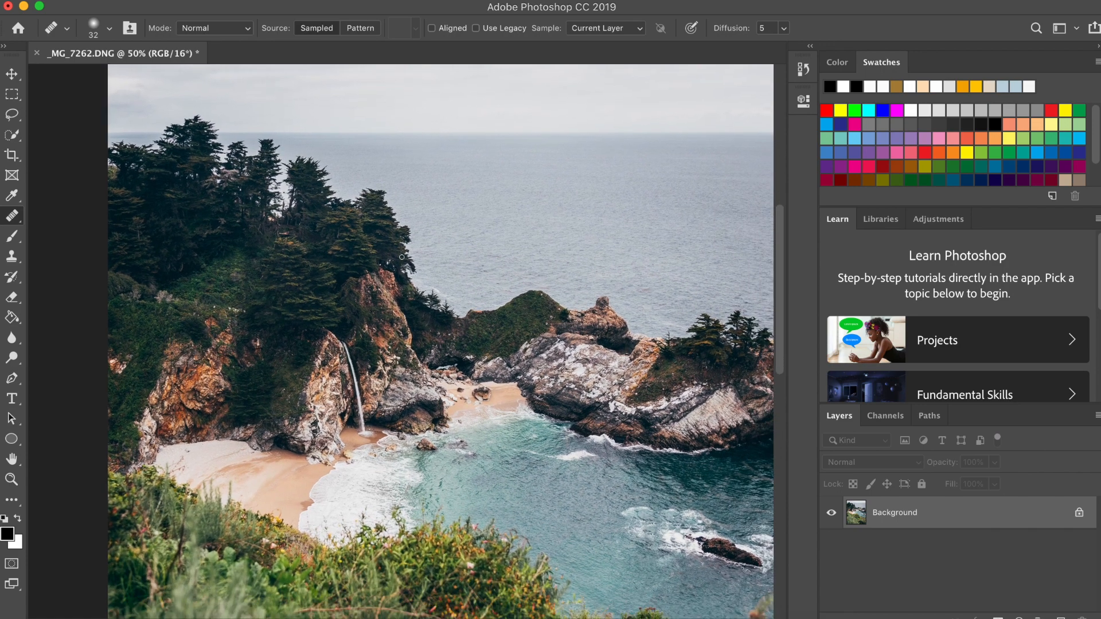
pyautogui.scroll(-2, 401, 256)
pyautogui.hscroll(1, 401, 257)
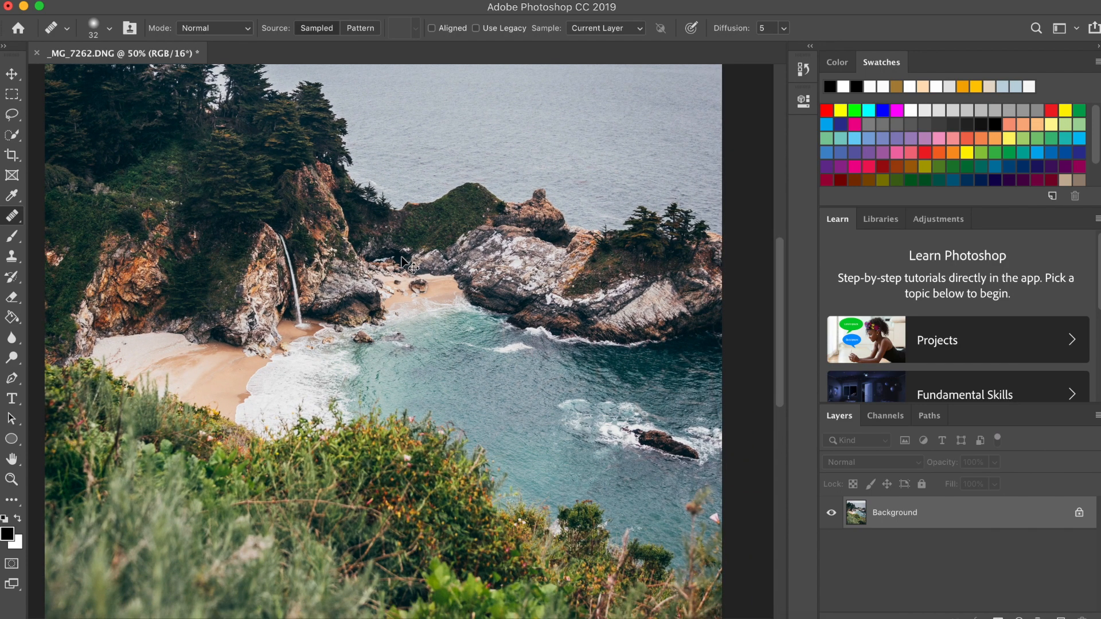
pyautogui.press('super+minus')
pyautogui.scroll(-1, 402, 257)
pyautogui.scroll(-1, 401, 257)
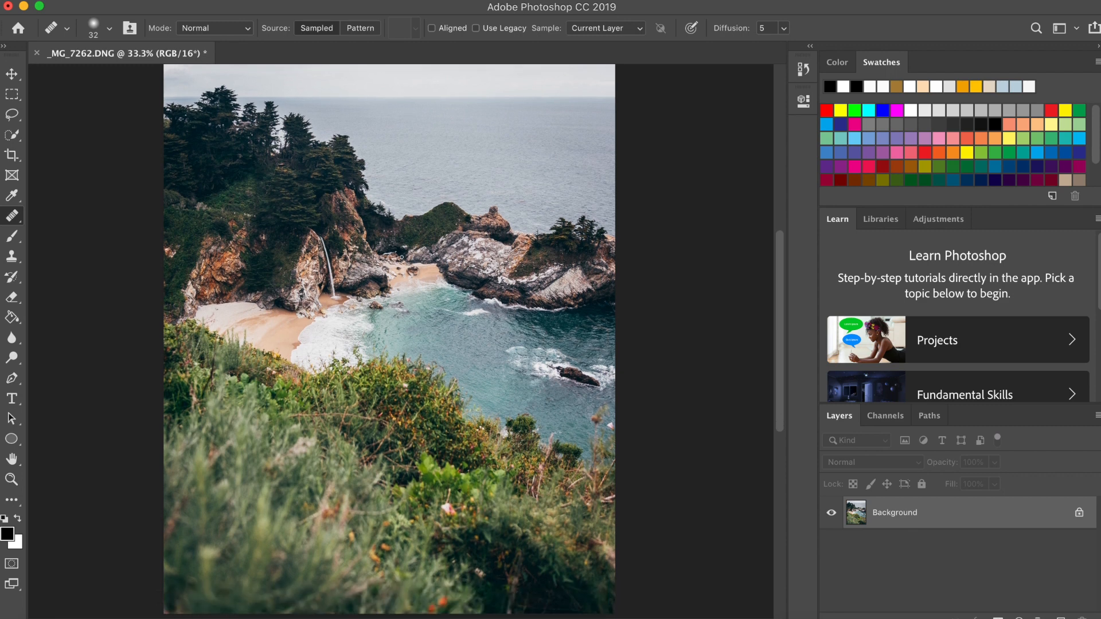